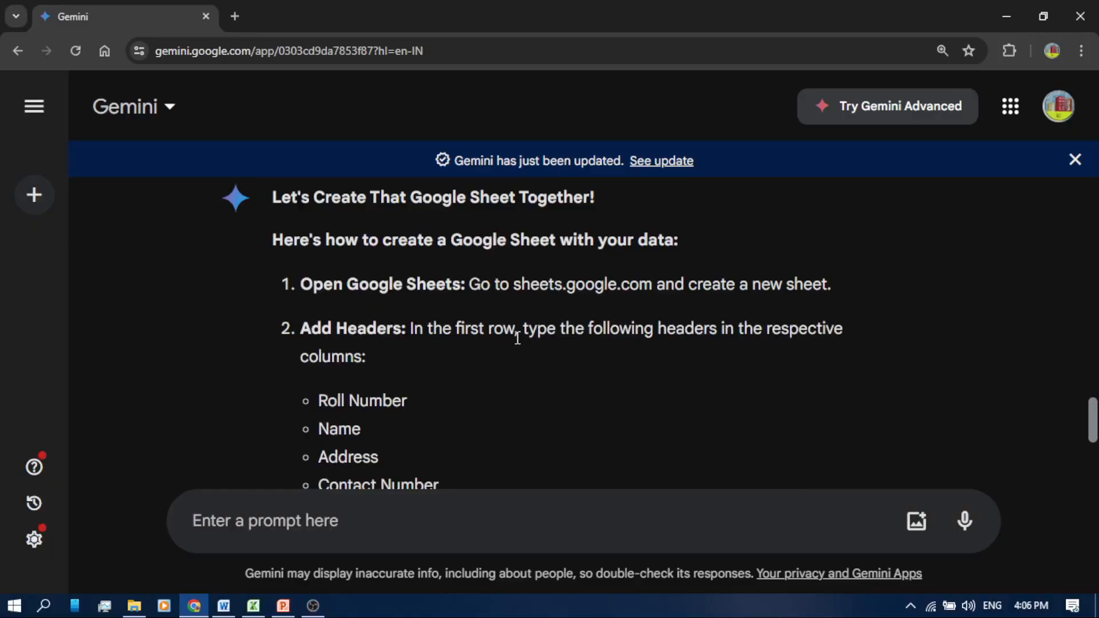
- Export the Roll Number, Name and Address table from the Gemini response to Google Sheets and open the new spreadsheet
{"action": "scroll", "coordinate": [517, 338], "scroll_direction": "up", "scroll_amount": 2}
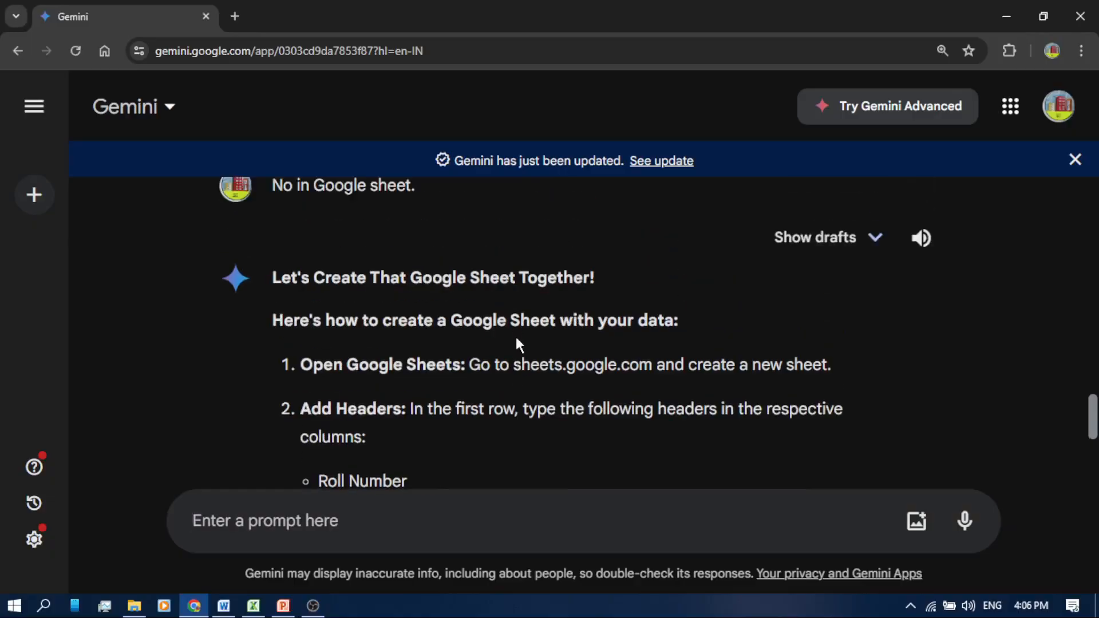
{"action": "scroll", "coordinate": [516, 339], "scroll_direction": "down", "scroll_amount": 1}
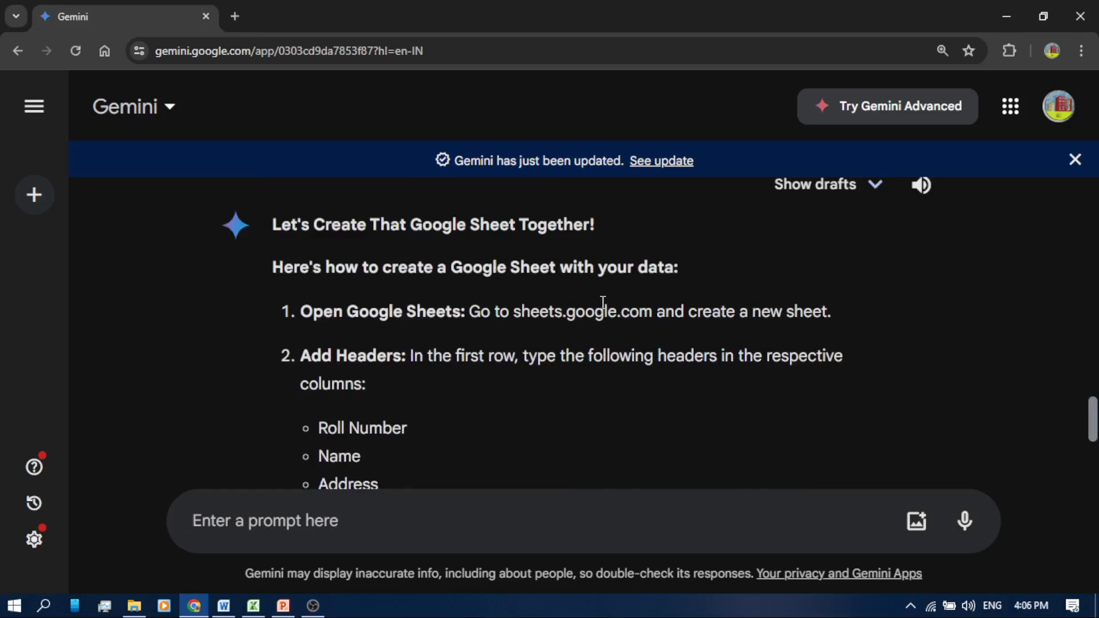
{"action": "scroll", "coordinate": [603, 302], "scroll_direction": "down", "scroll_amount": 4}
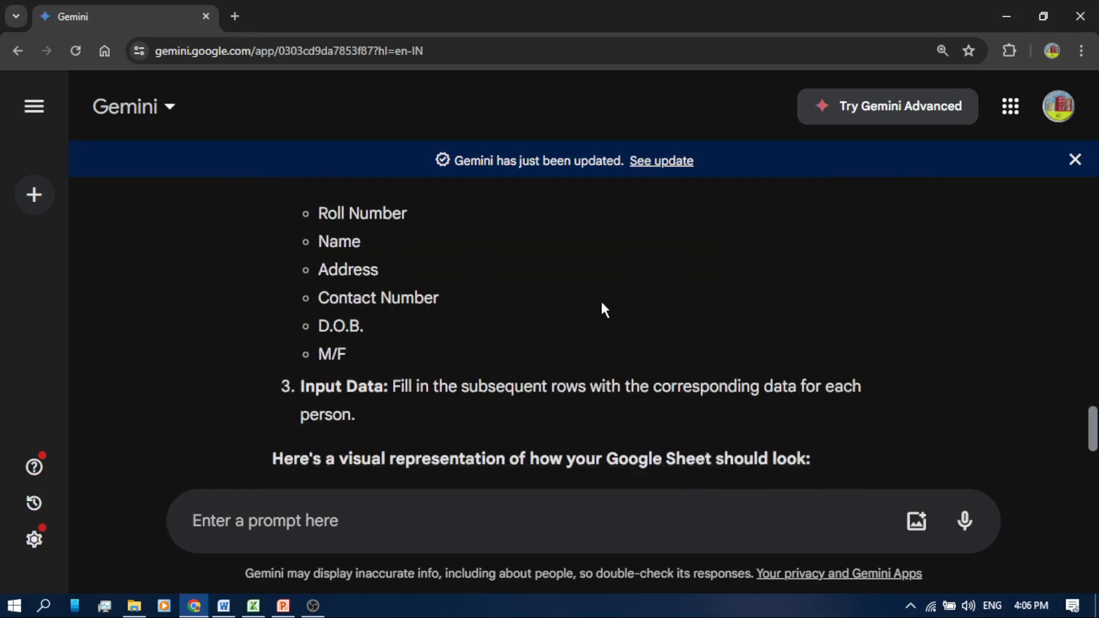
{"action": "scroll", "coordinate": [602, 304], "scroll_direction": "down", "scroll_amount": 4}
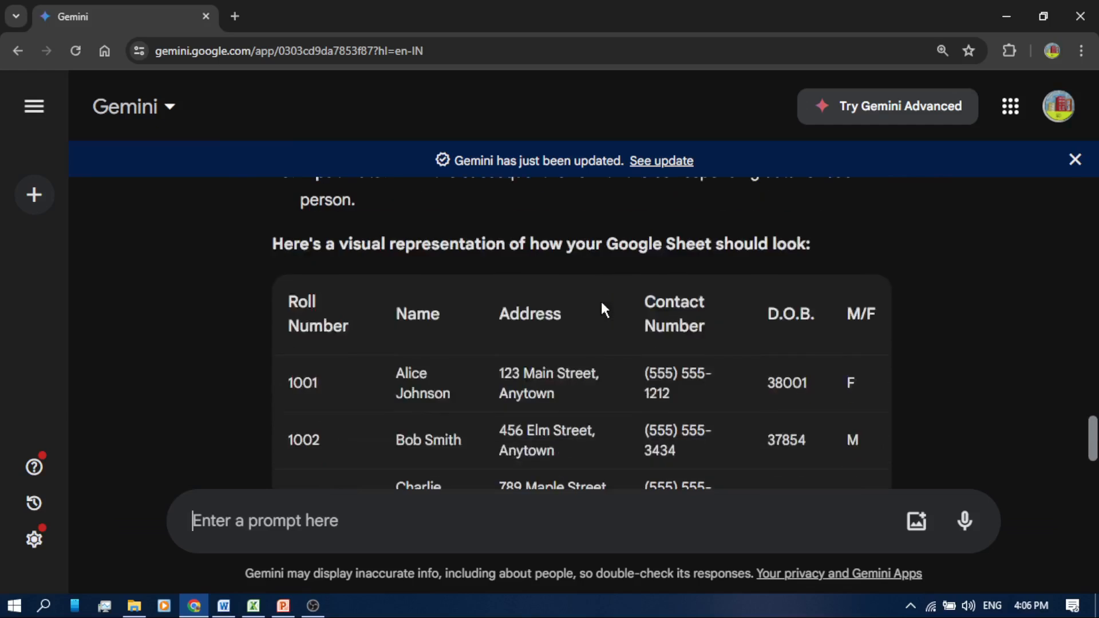
{"action": "scroll", "coordinate": [602, 310], "scroll_direction": "down", "scroll_amount": 3}
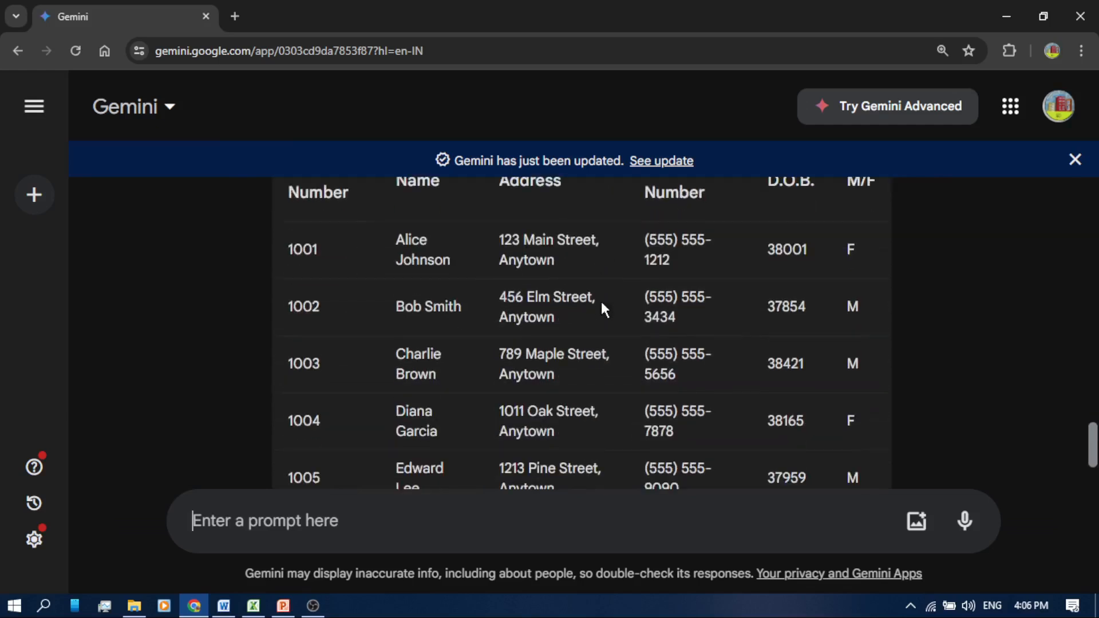
{"action": "scroll", "coordinate": [601, 309], "scroll_direction": "down", "scroll_amount": 2}
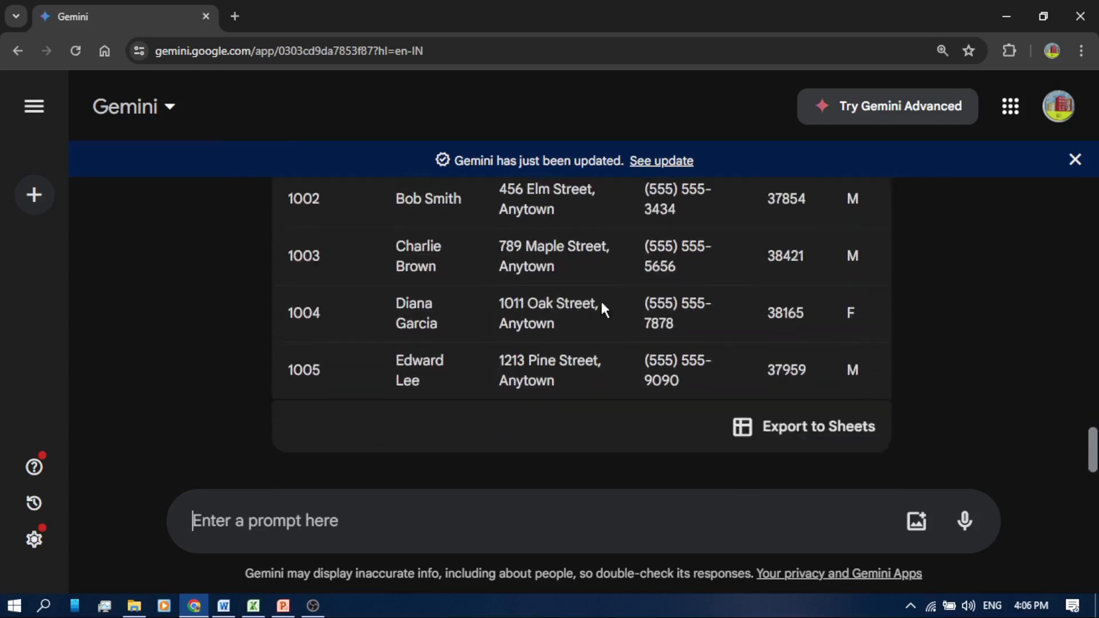
{"action": "left_click", "coordinate": [770, 428]}
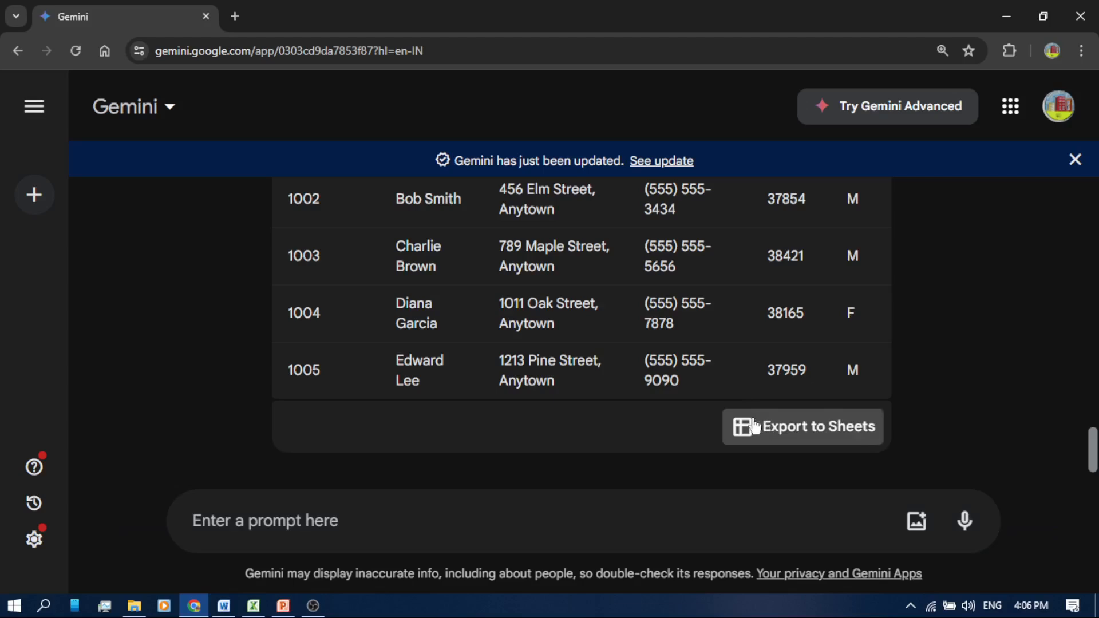
{"action": "left_click", "coordinate": [746, 424]}
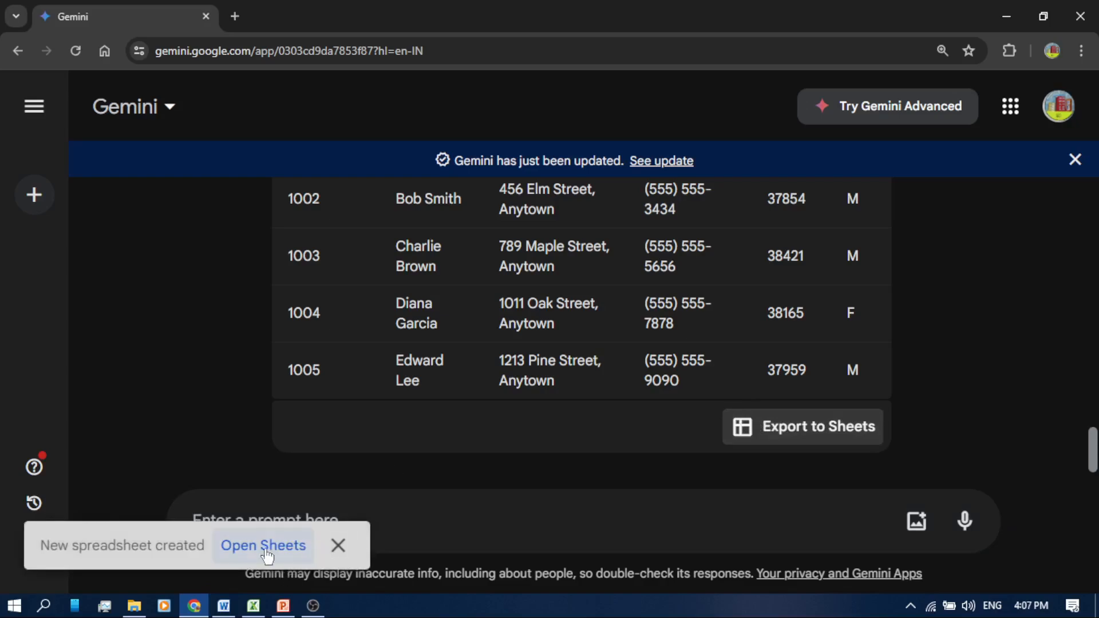
{"action": "left_click", "coordinate": [267, 554]}
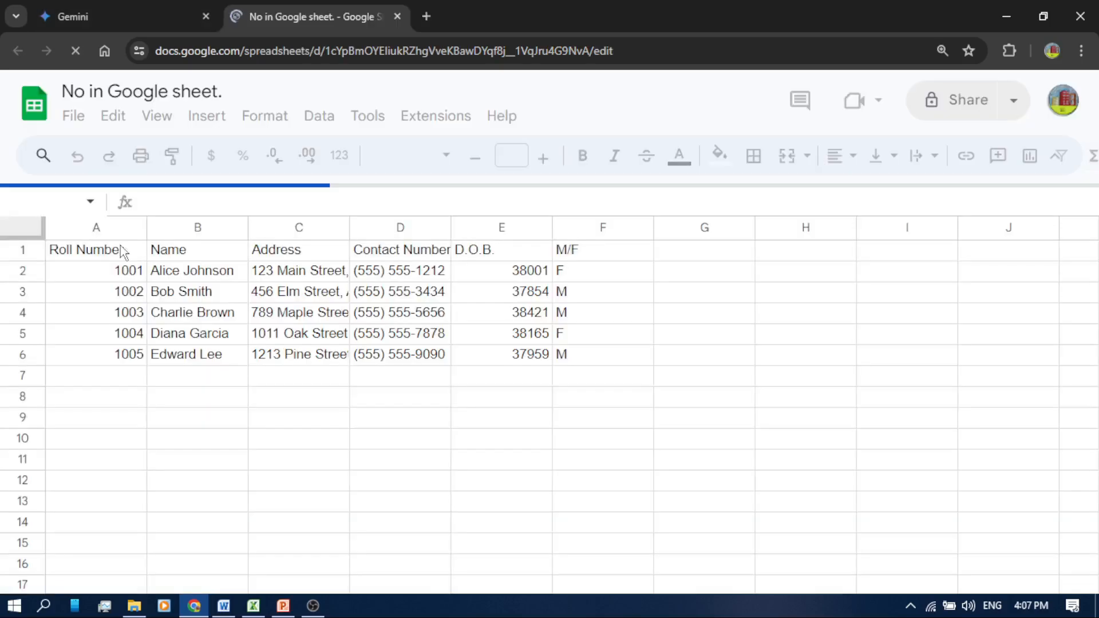
- Copy the table in A1:F6 and paste it into the Excel worksheet starting at cell B2
{"action": "left_click_drag", "start_coordinate": [85, 250], "coordinate": [121, 247]}
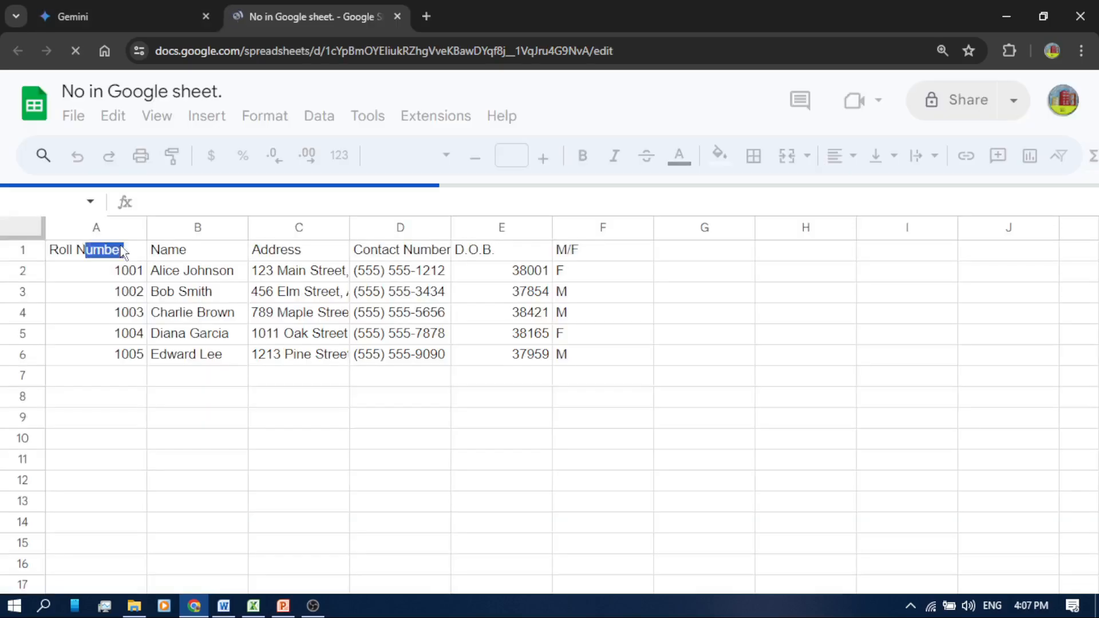
{"action": "left_click_drag", "start_coordinate": [123, 252], "coordinate": [137, 262]}
{"action": "left_click", "coordinate": [135, 256]}
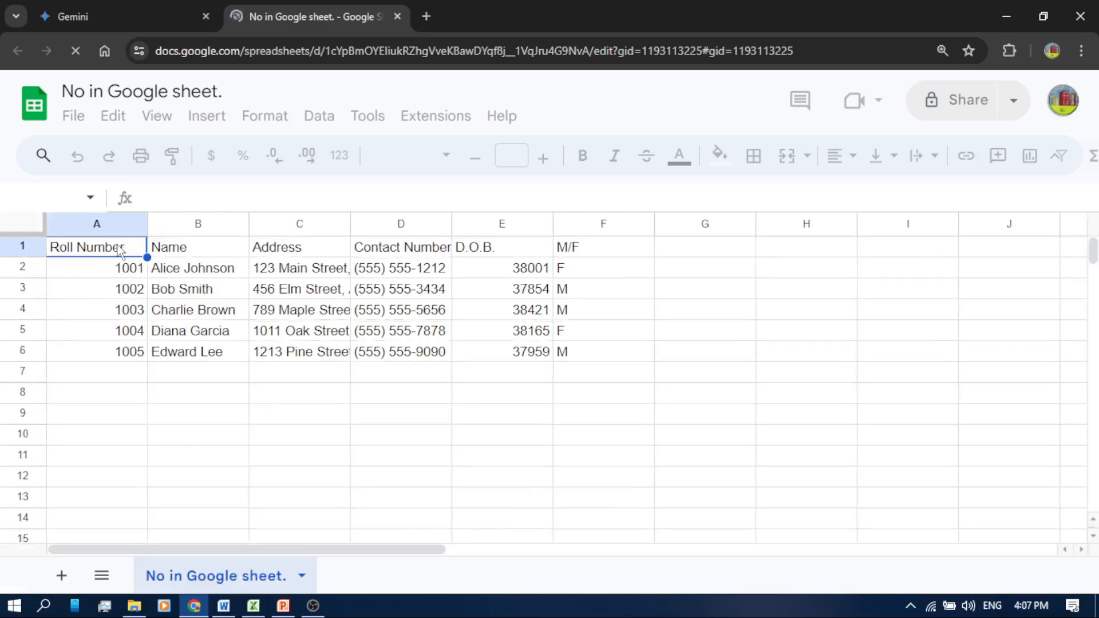
{"action": "left_click", "coordinate": [576, 354], "text": "shift"}
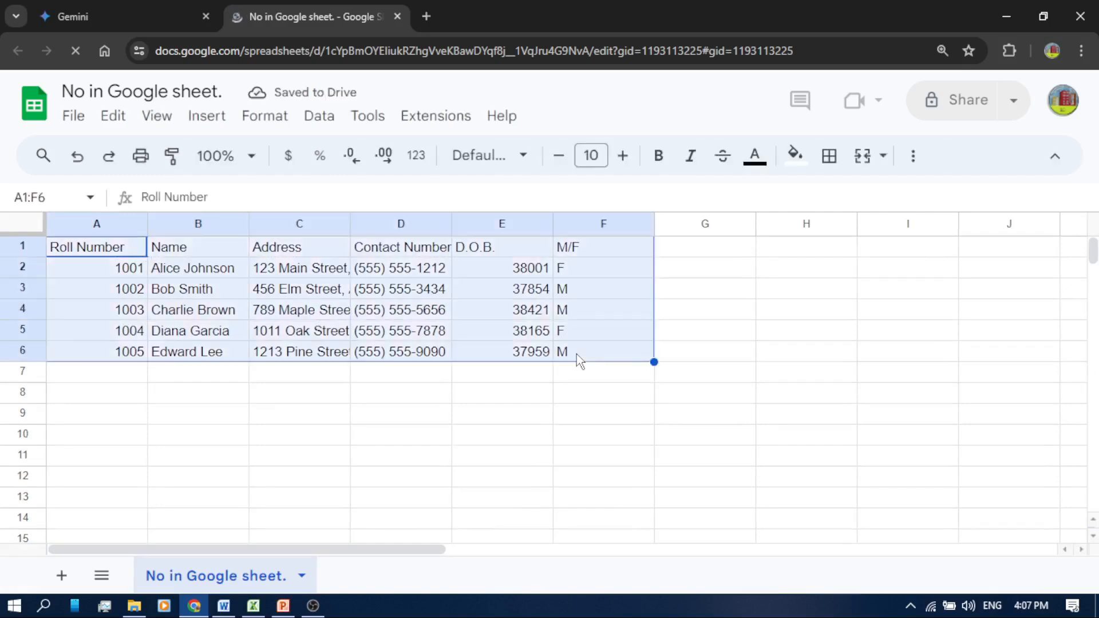
{"action": "right_click", "coordinate": [143, 253]}
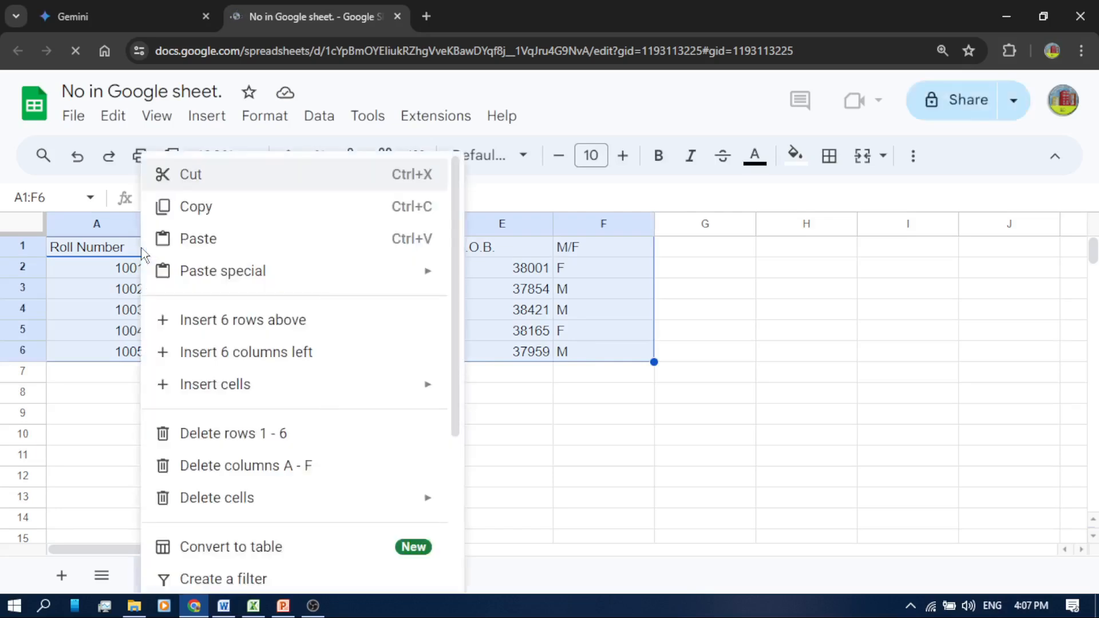
{"action": "left_click", "coordinate": [194, 207]}
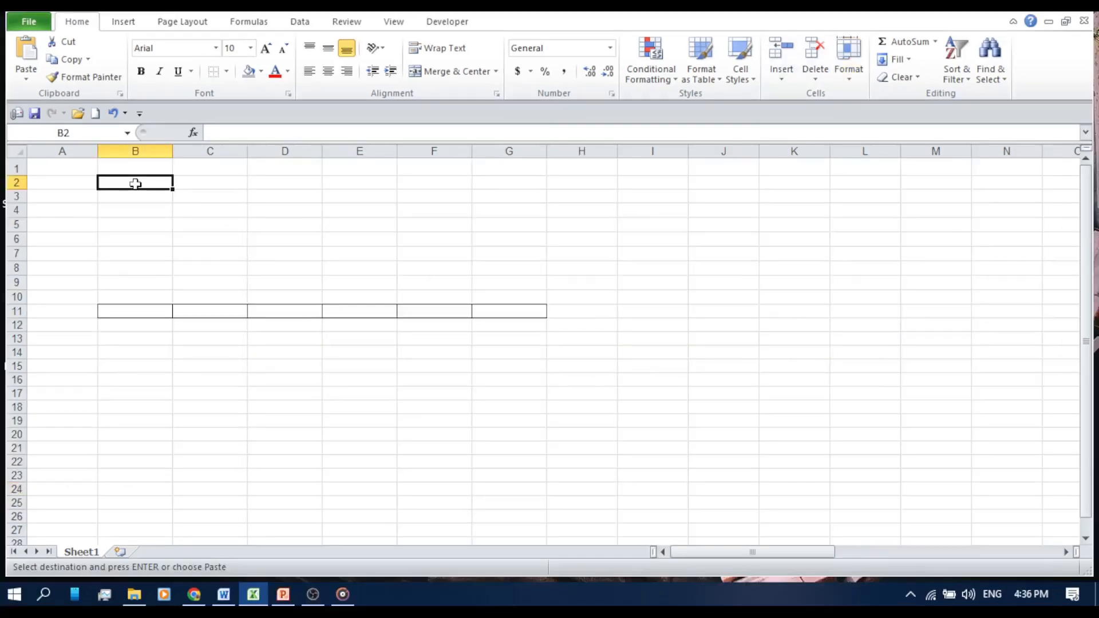
{"action": "right_click", "coordinate": [137, 185]}
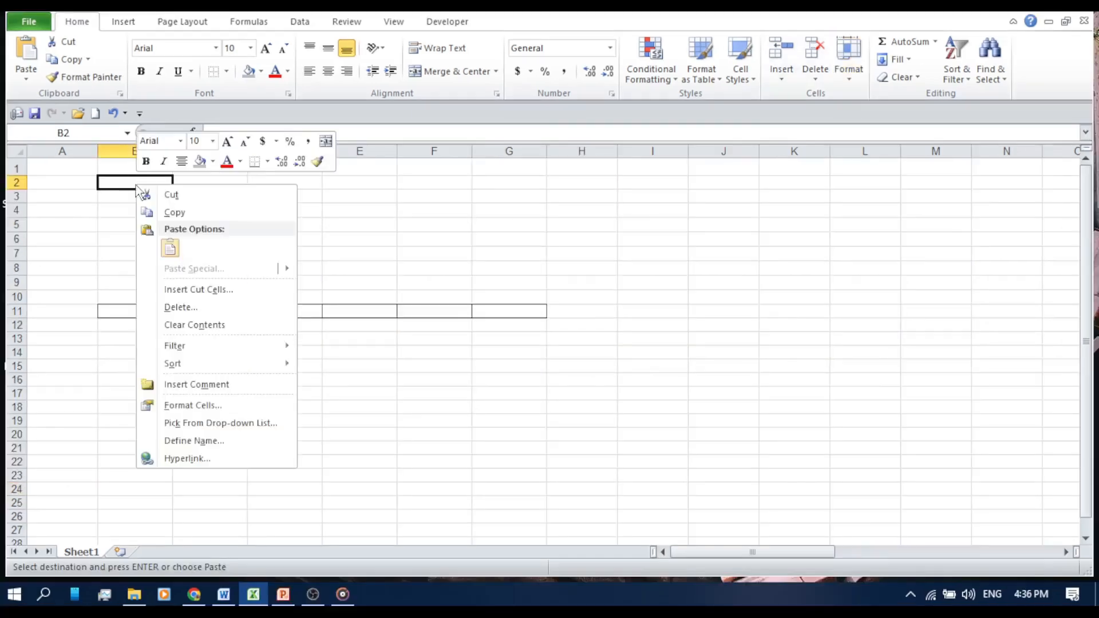
{"action": "left_click", "coordinate": [170, 247]}
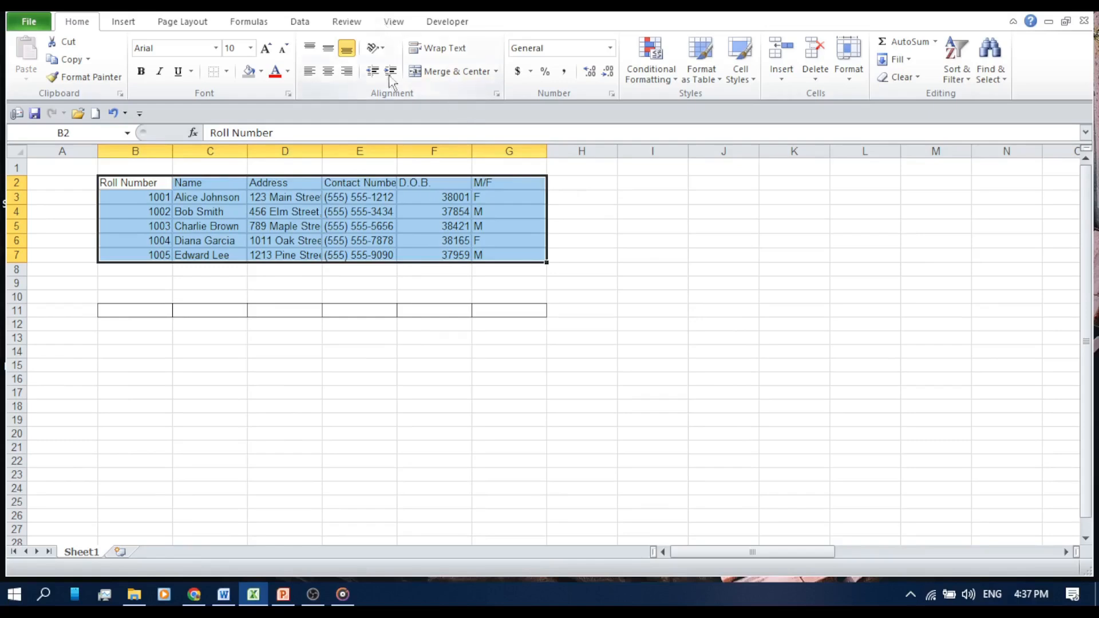
- Zoom the worksheet to fit the selected table range using Zoom to Selection
{"action": "left_click", "coordinate": [389, 26]}
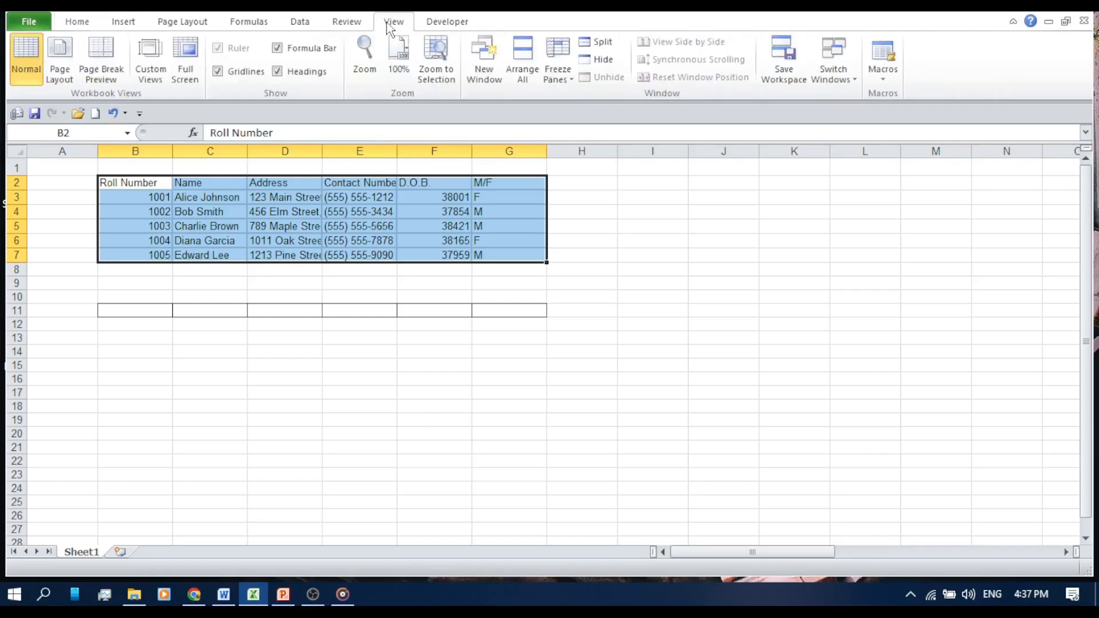
{"action": "left_click", "coordinate": [375, 62]}
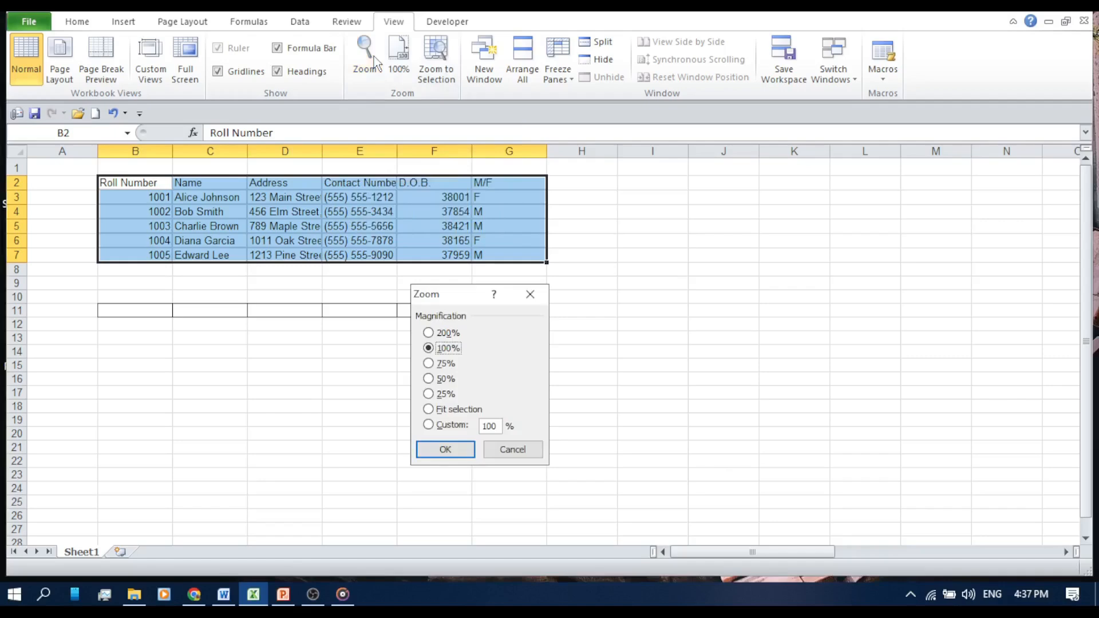
{"action": "left_click", "coordinate": [511, 451]}
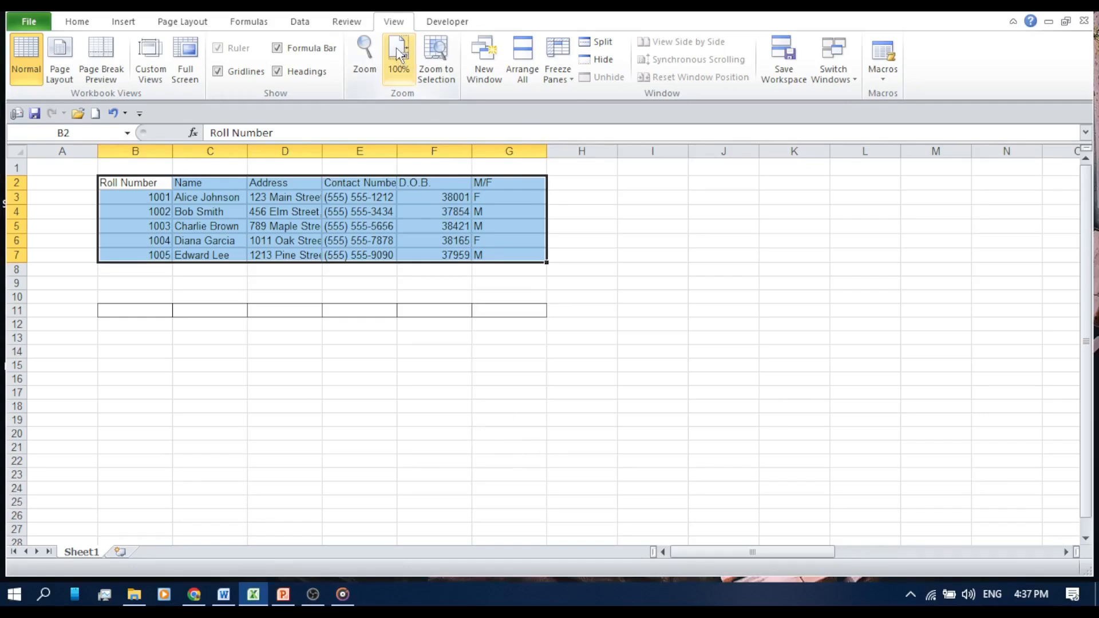
{"action": "left_click", "coordinate": [441, 67]}
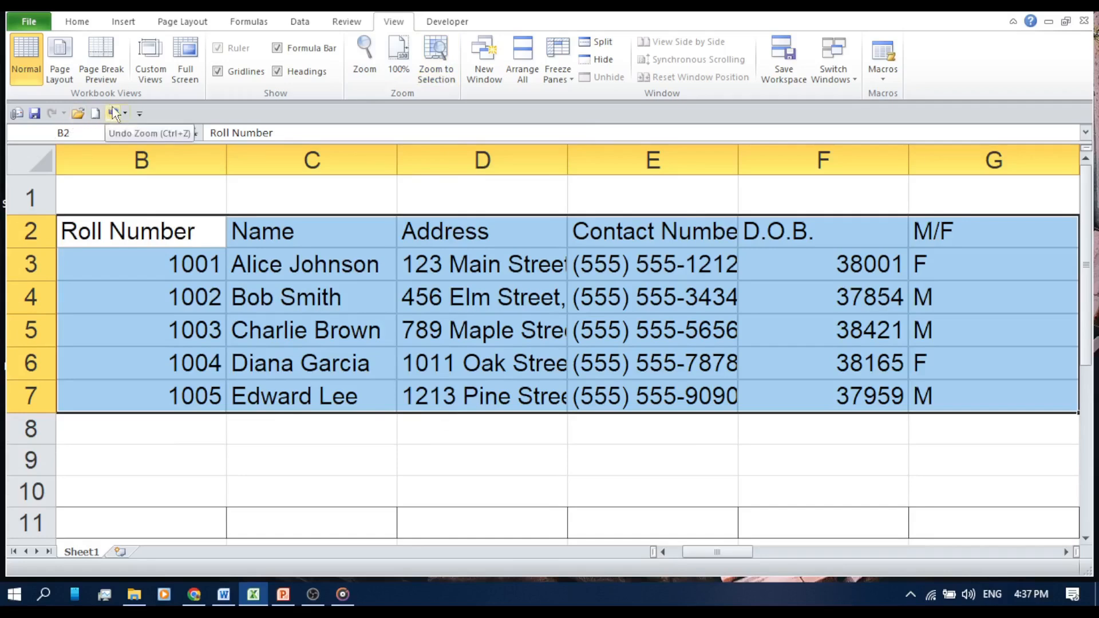
- Delete the empty column A in front of the Roll Number column
{"action": "left_click", "coordinate": [718, 552]}
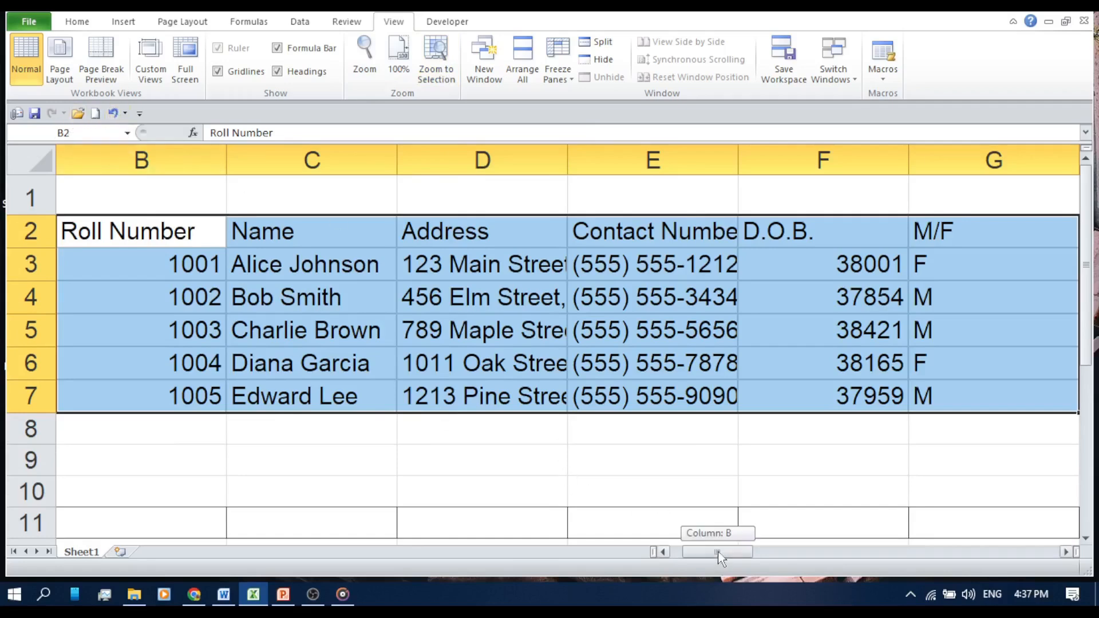
{"action": "left_click_drag", "start_coordinate": [720, 554], "coordinate": [685, 556]}
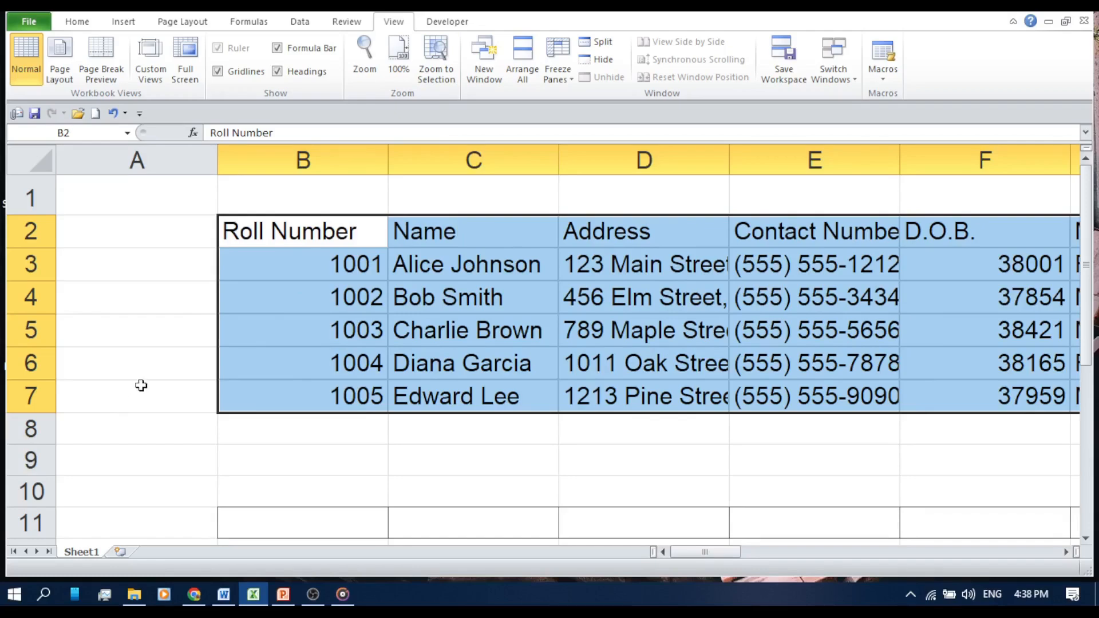
{"action": "left_click", "coordinate": [130, 201]}
{"action": "left_click", "coordinate": [141, 154]}
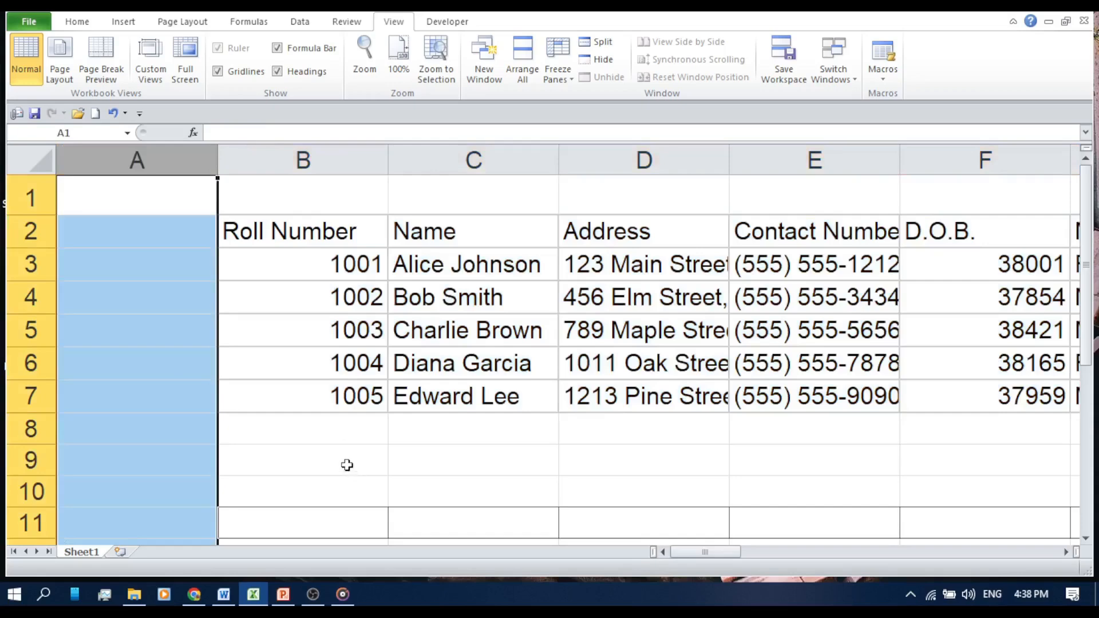
{"action": "right_click", "coordinate": [187, 160]}
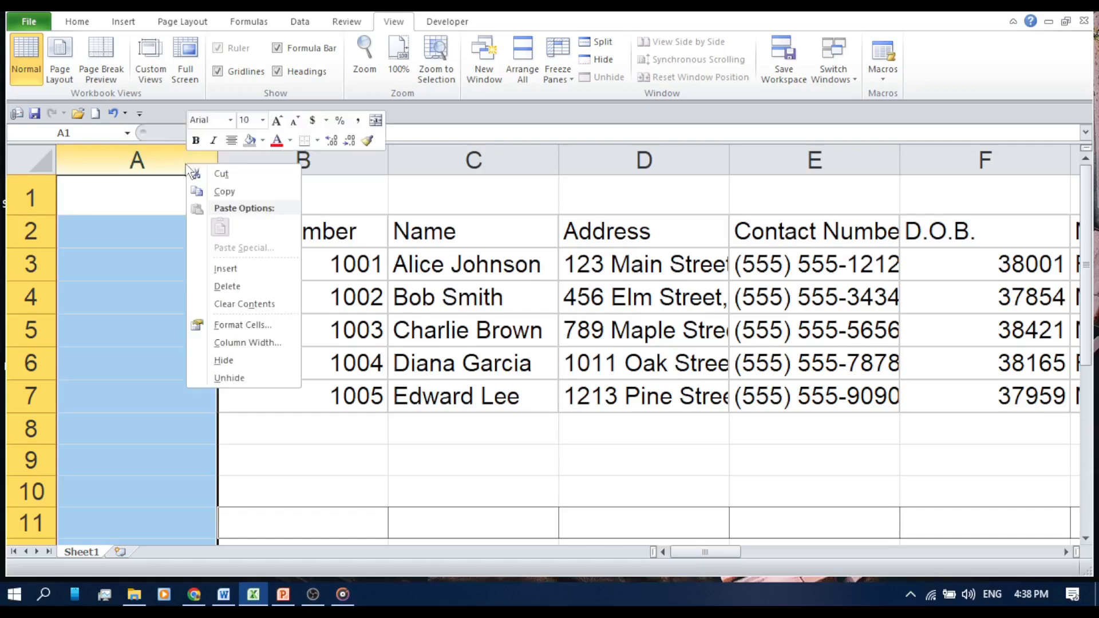
{"action": "left_click", "coordinate": [225, 287]}
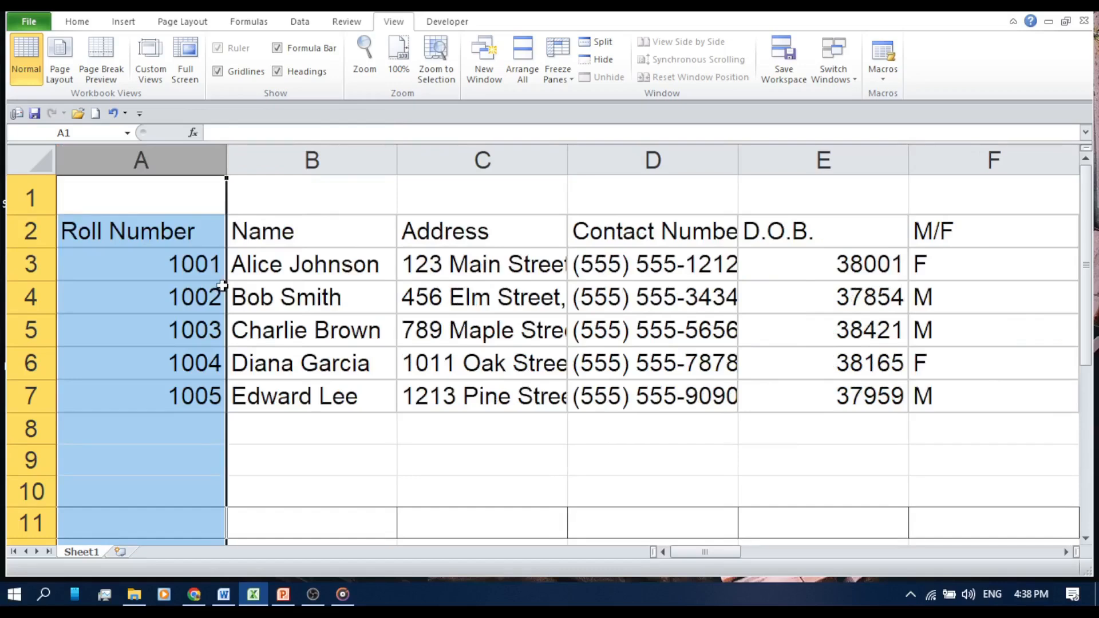
- Delete the empty row 1 above the table's header row
{"action": "left_click", "coordinate": [24, 201]}
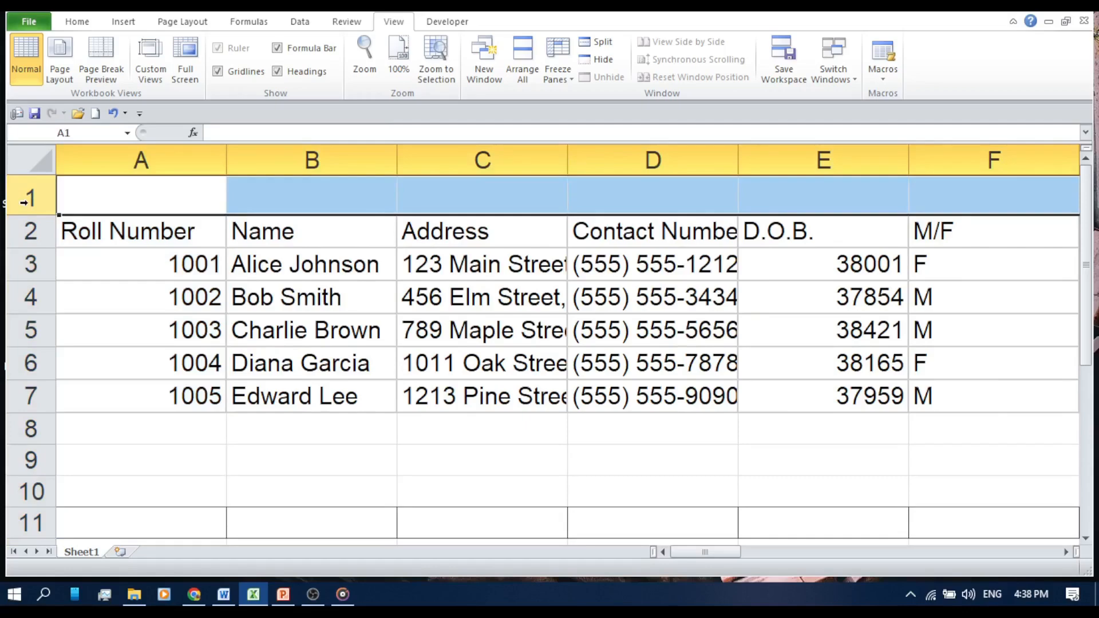
{"action": "right_click", "coordinate": [24, 201]}
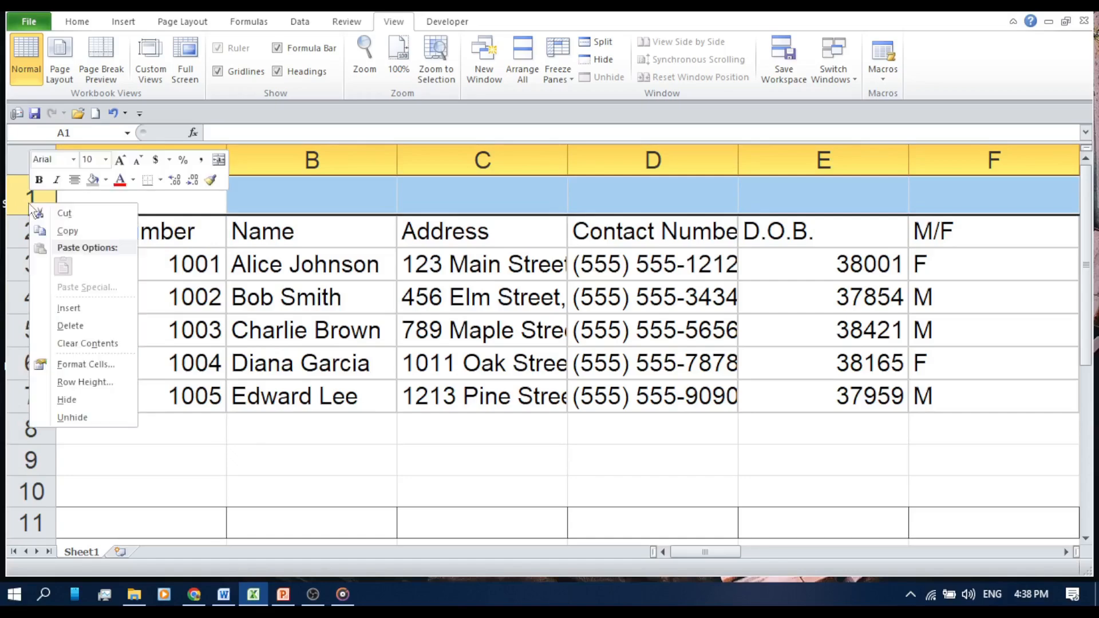
{"action": "left_click", "coordinate": [68, 326]}
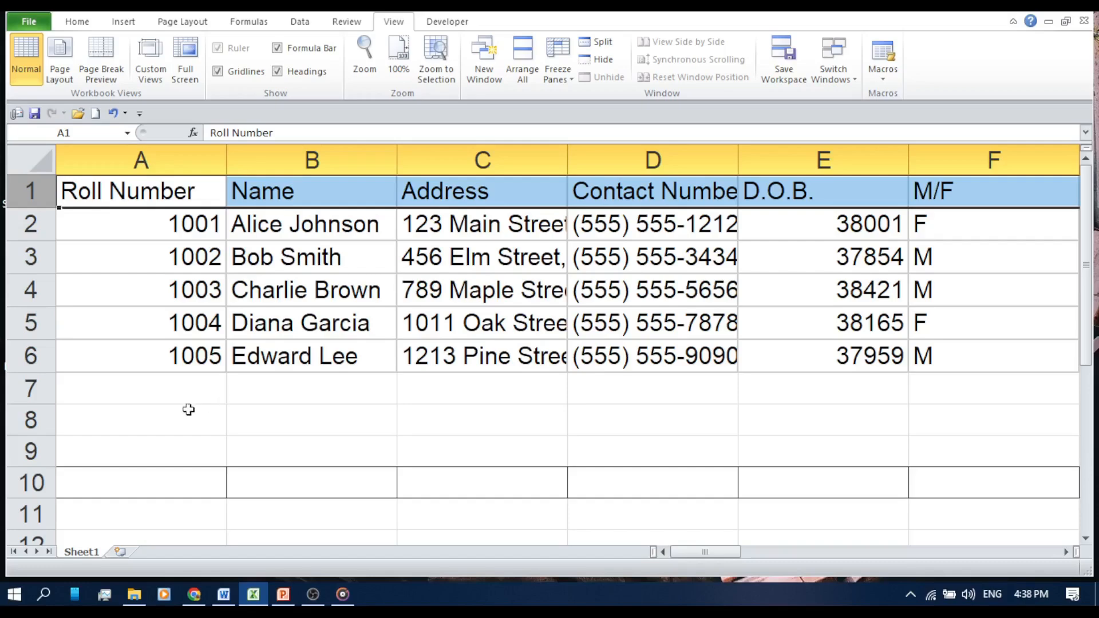
- Insert a blank column before the Roll Number column
{"action": "left_click", "coordinate": [125, 160]}
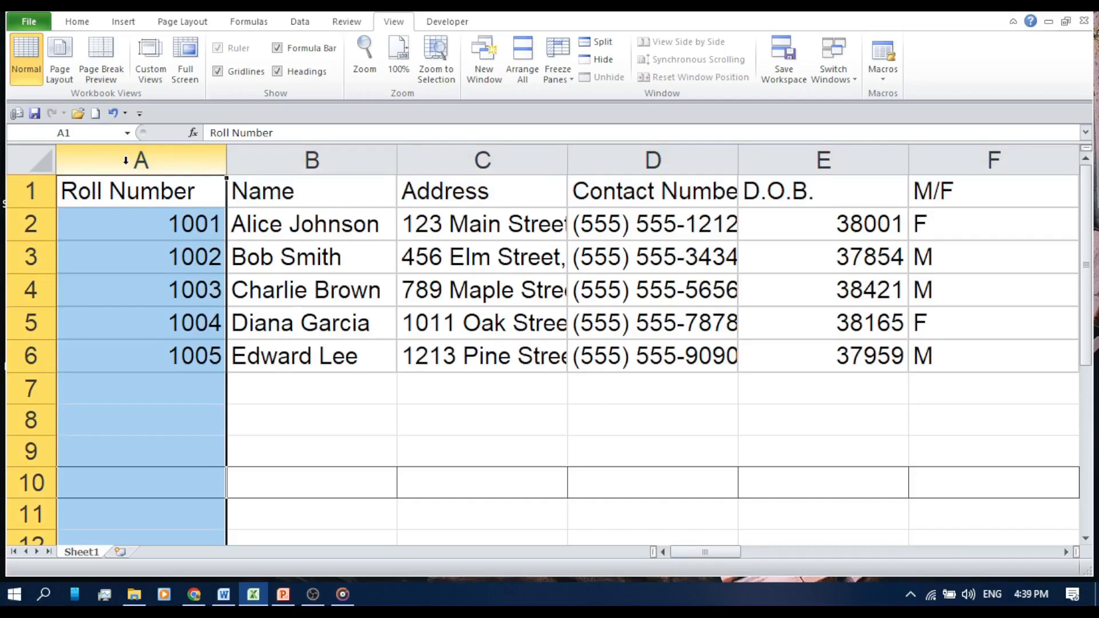
{"action": "left_click", "coordinate": [318, 408]}
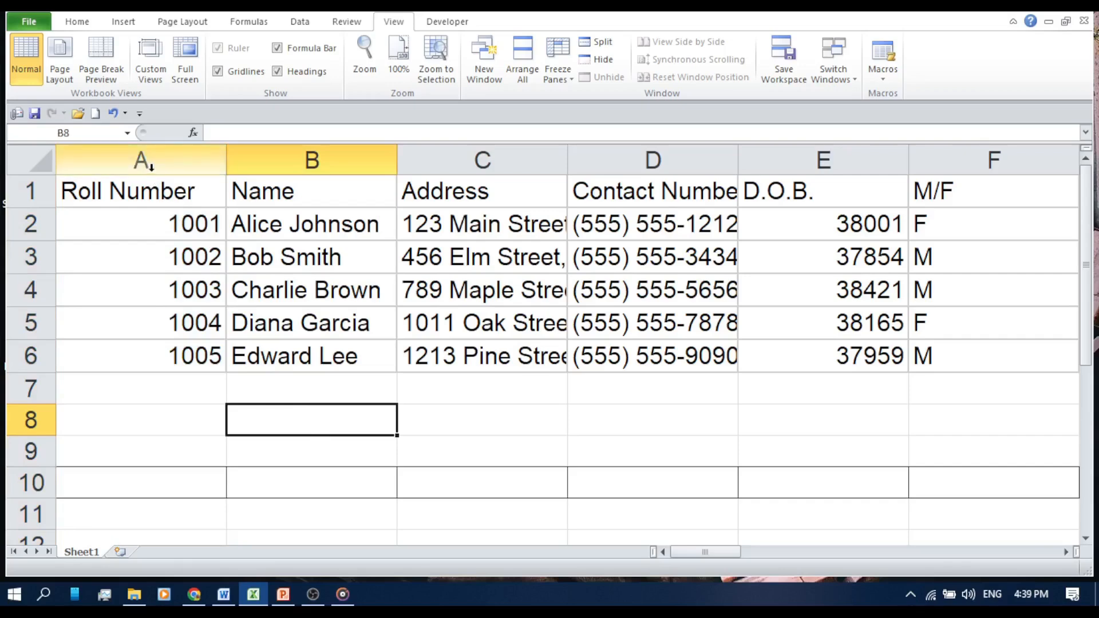
{"action": "left_click", "coordinate": [147, 154]}
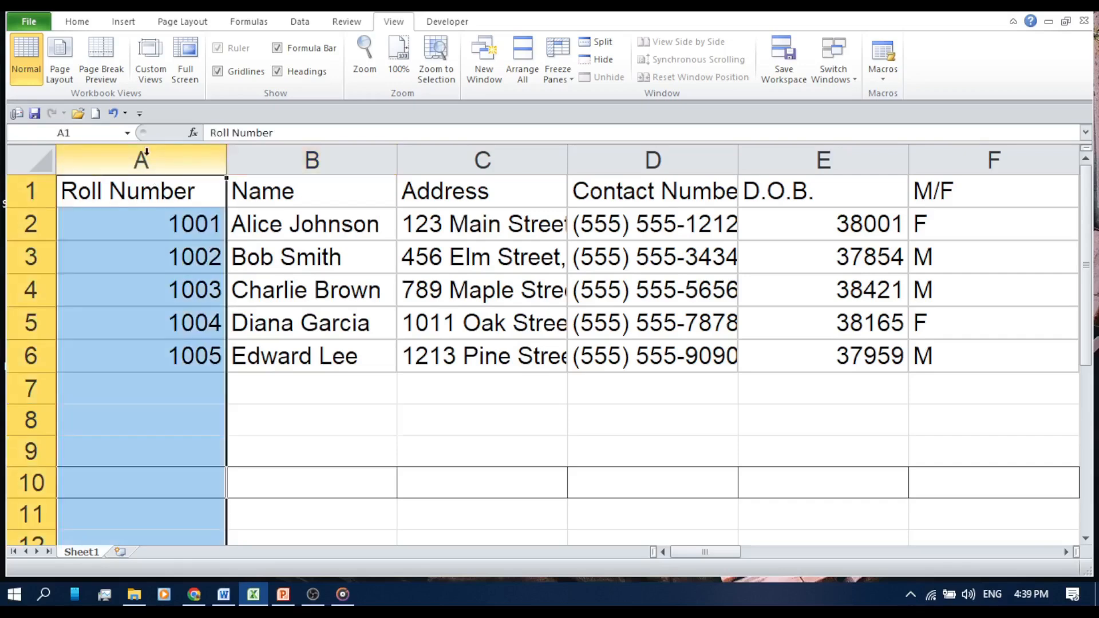
{"action": "right_click", "coordinate": [147, 152]}
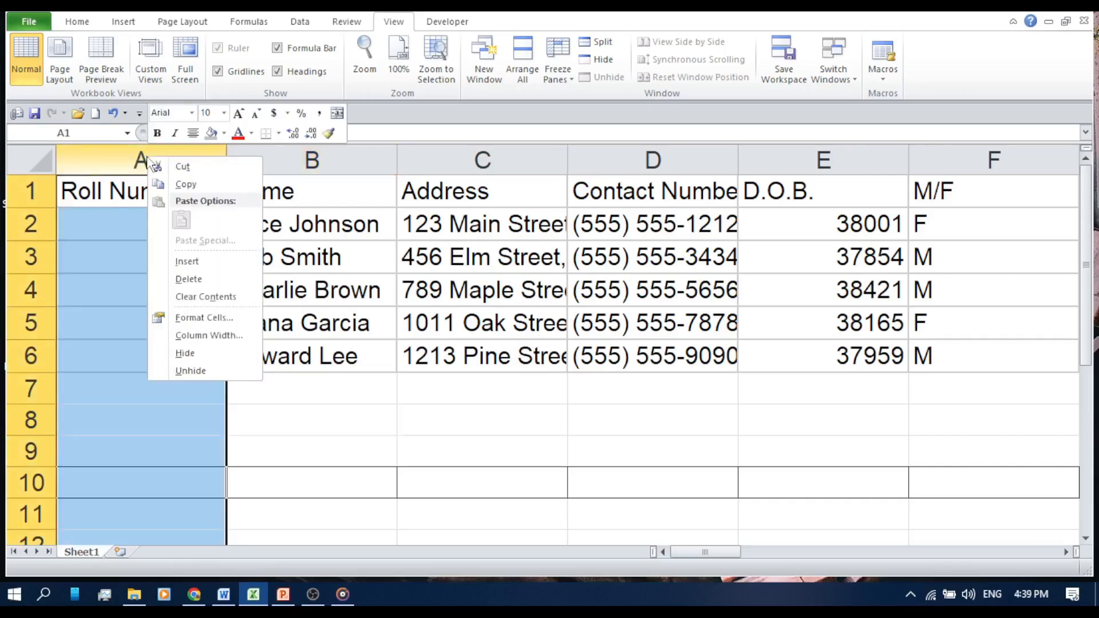
{"action": "left_click", "coordinate": [187, 262]}
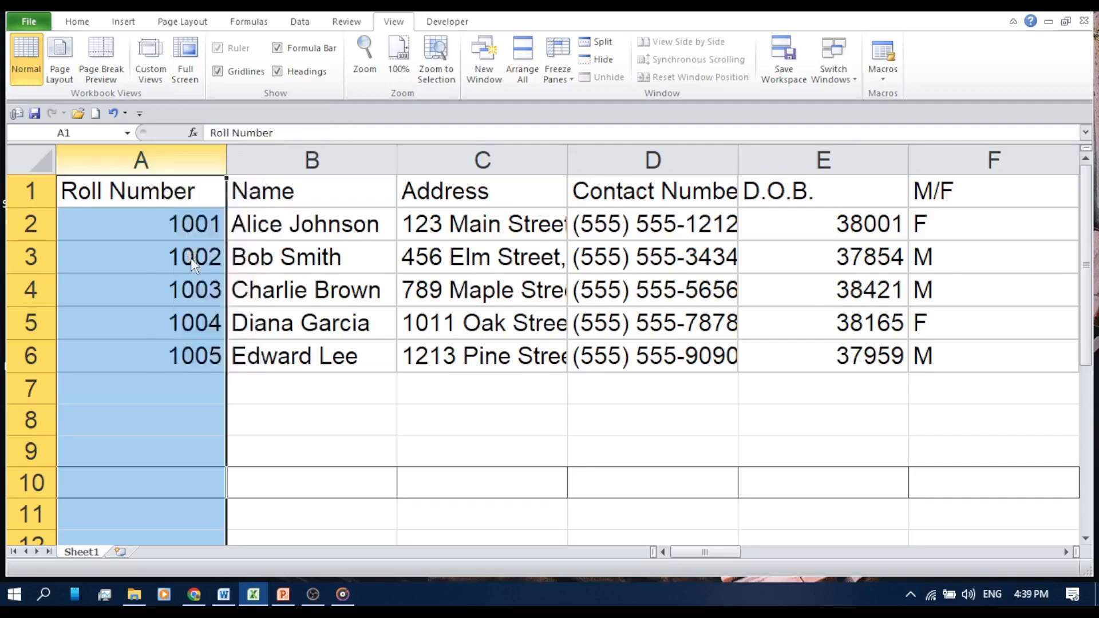
{"action": "left_click", "coordinate": [343, 400]}
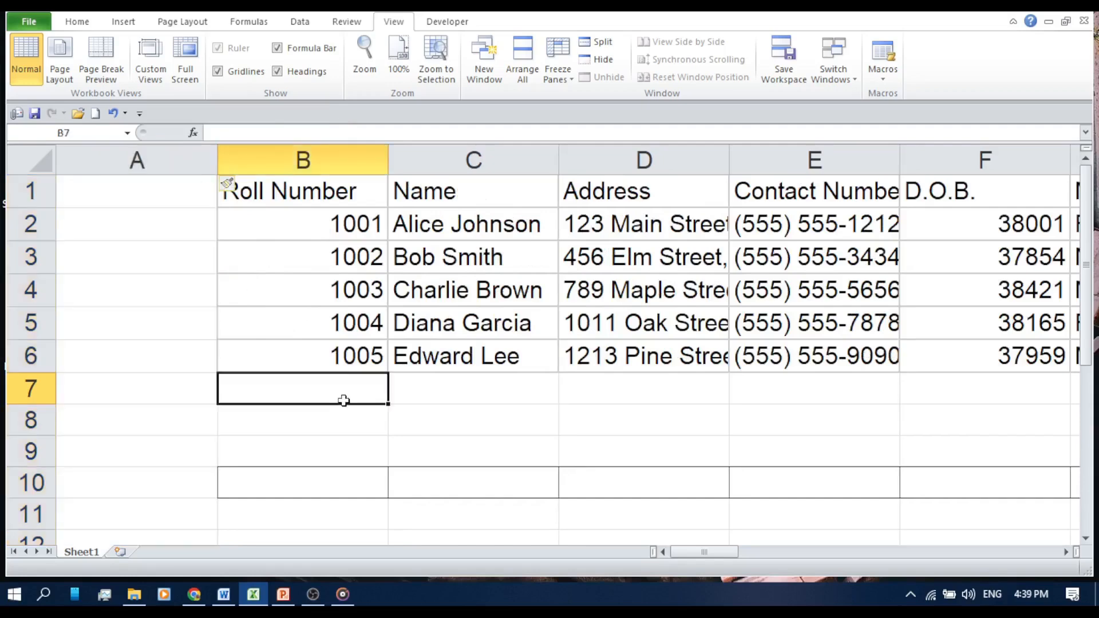
- Insert a blank row above the table's header row
{"action": "left_click", "coordinate": [31, 193]}
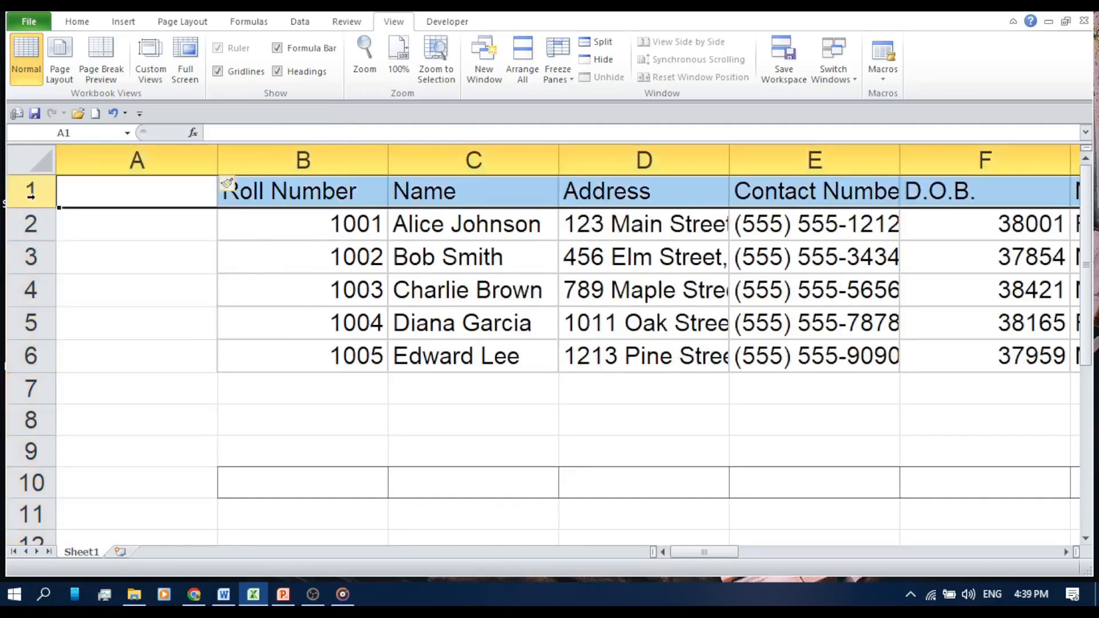
{"action": "right_click", "coordinate": [33, 197]}
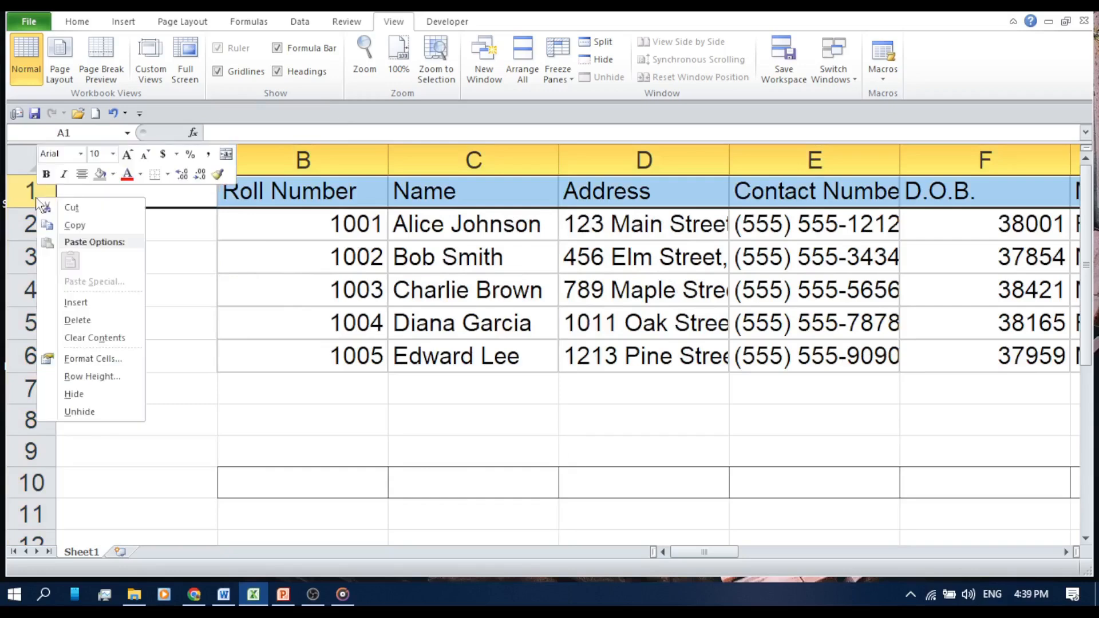
{"action": "left_click", "coordinate": [77, 302]}
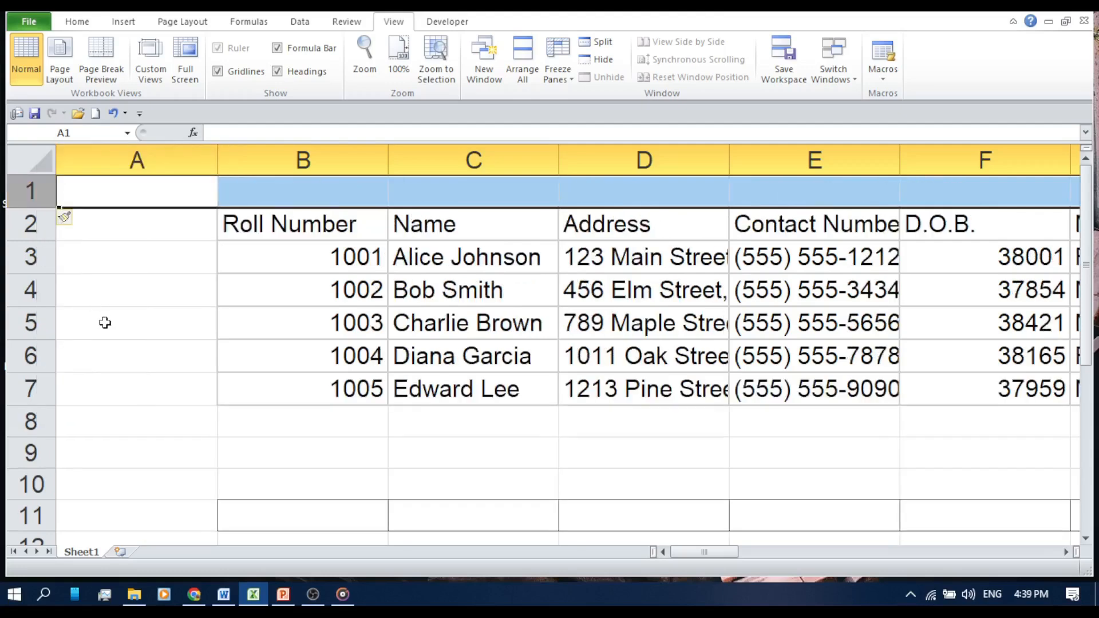
{"action": "left_click", "coordinate": [106, 322]}
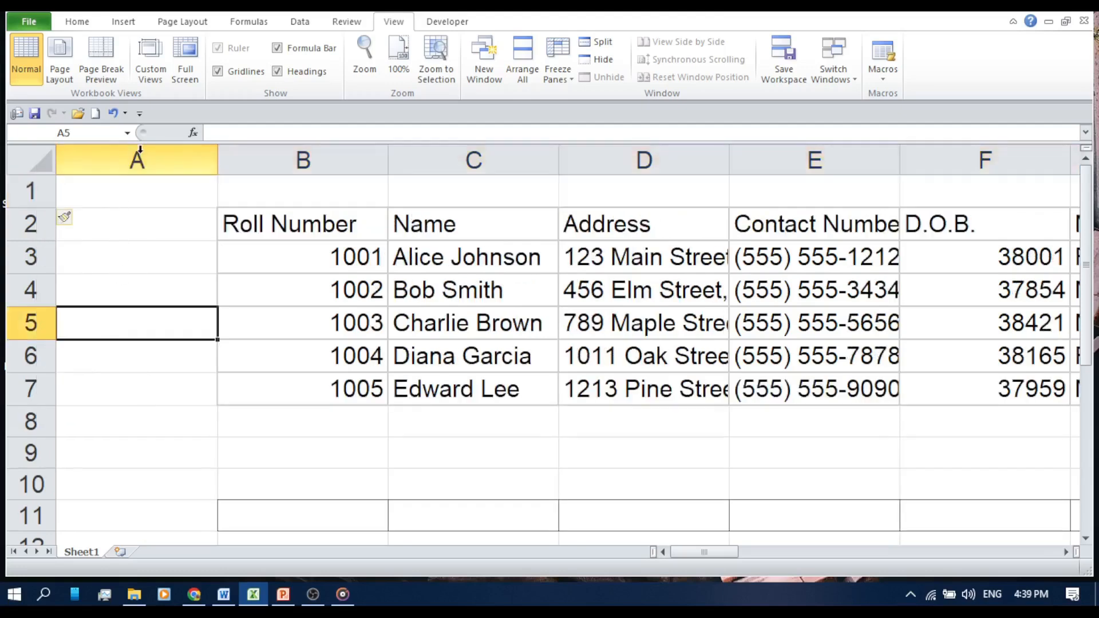
- Delete the empty column A in front of the Roll Number column again
{"action": "left_click", "coordinate": [135, 151]}
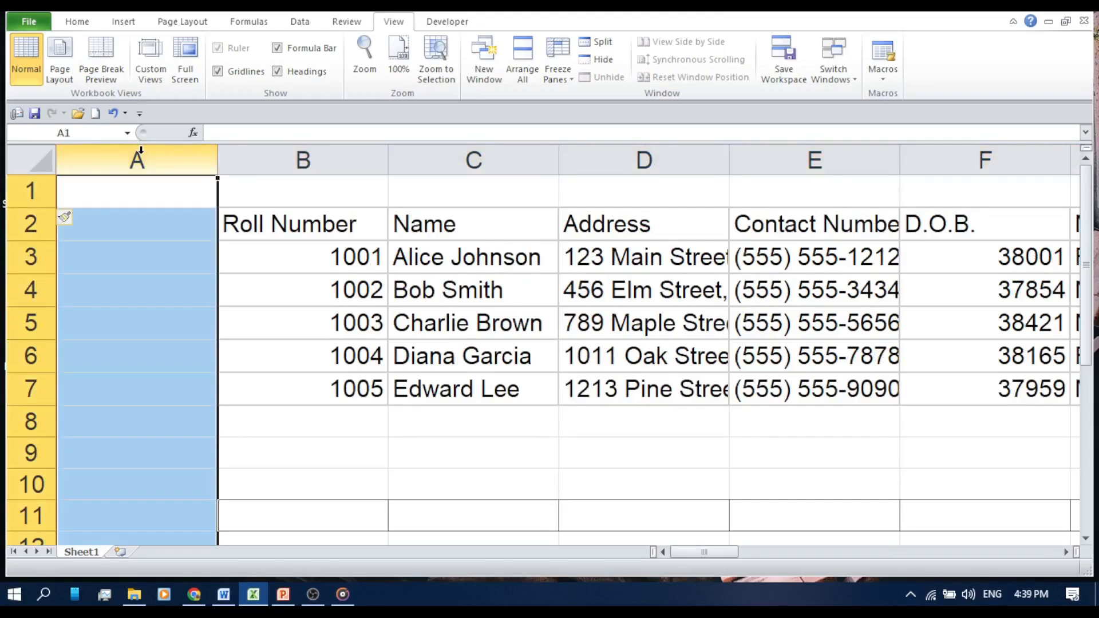
{"action": "right_click", "coordinate": [141, 151]}
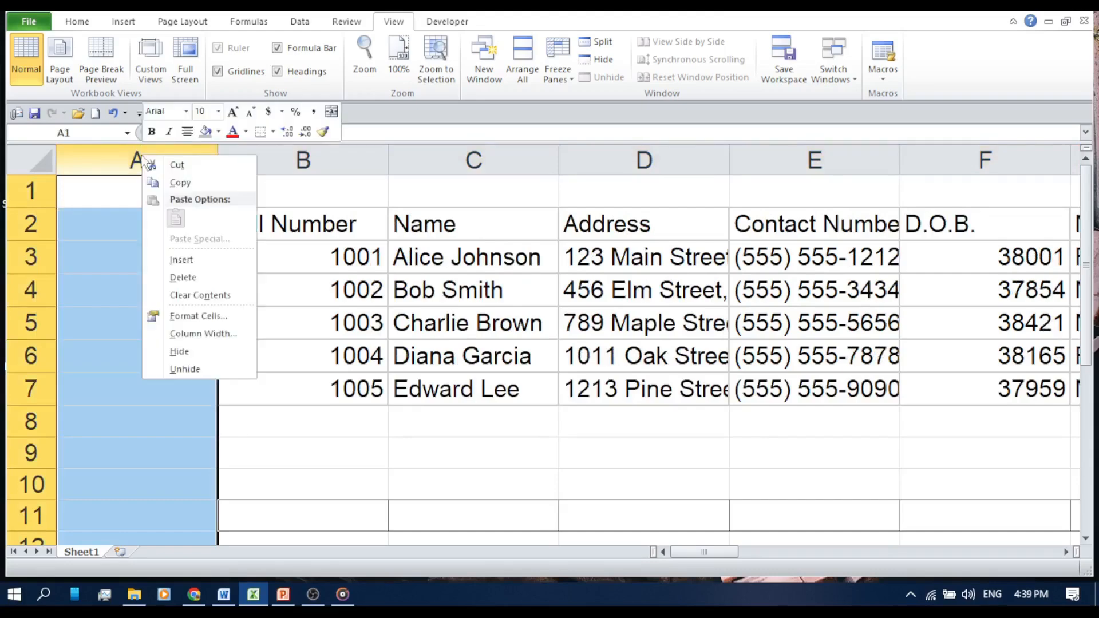
{"action": "left_click", "coordinate": [172, 280]}
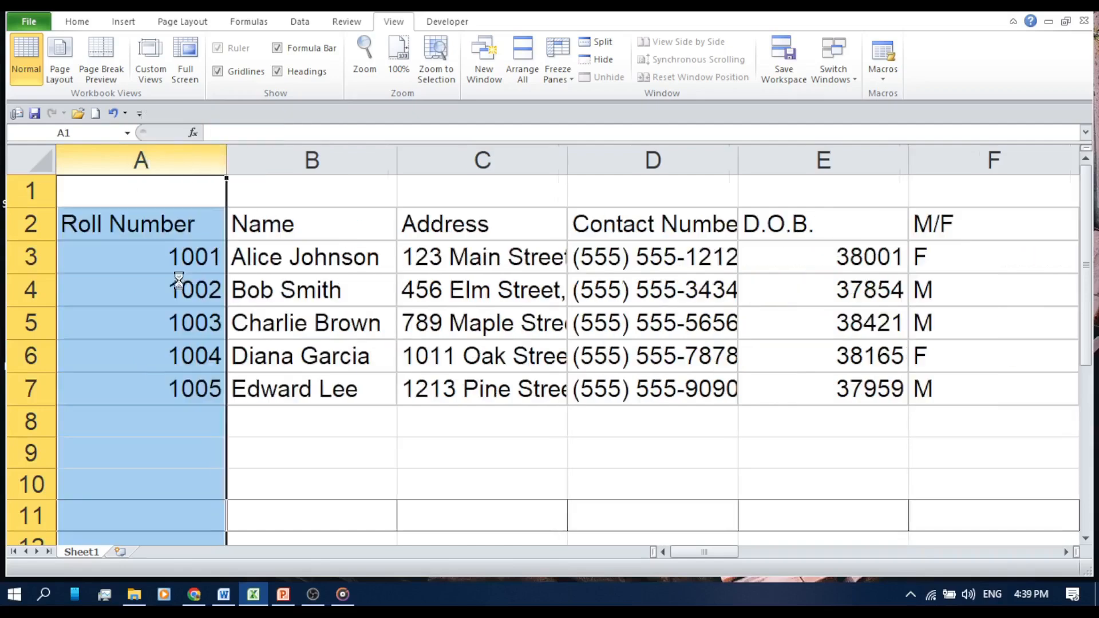
{"action": "left_click", "coordinate": [320, 426]}
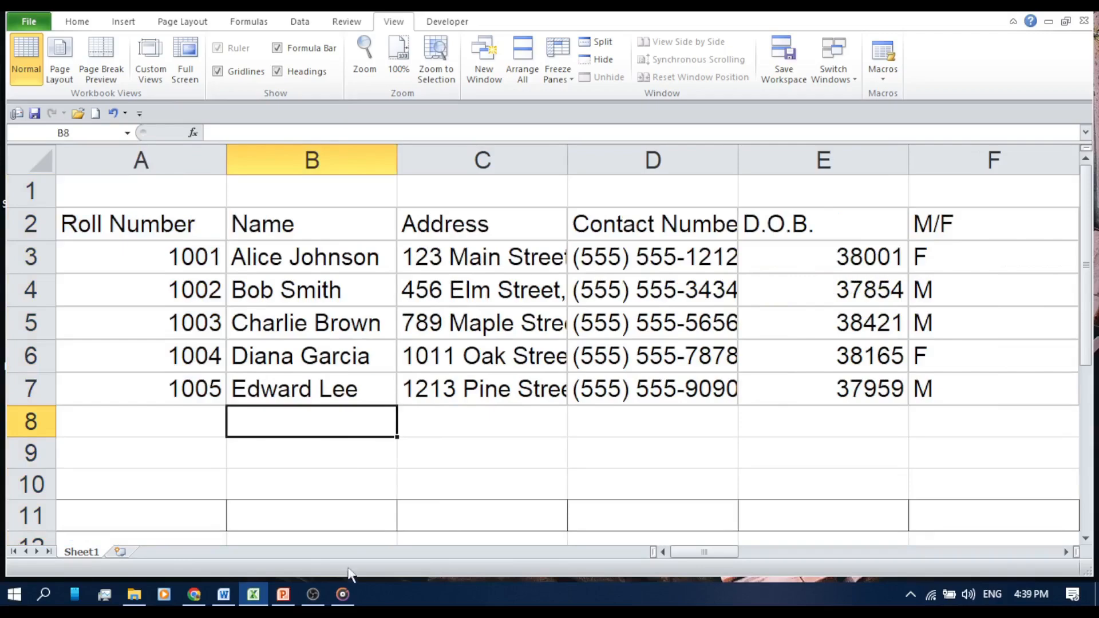
- Copy the school name from Word and paste "Shyambazar A.V. School" into cell A1 with its source formatting
{"action": "left_click", "coordinate": [224, 596]}
{"action": "left_click", "coordinate": [160, 191]}
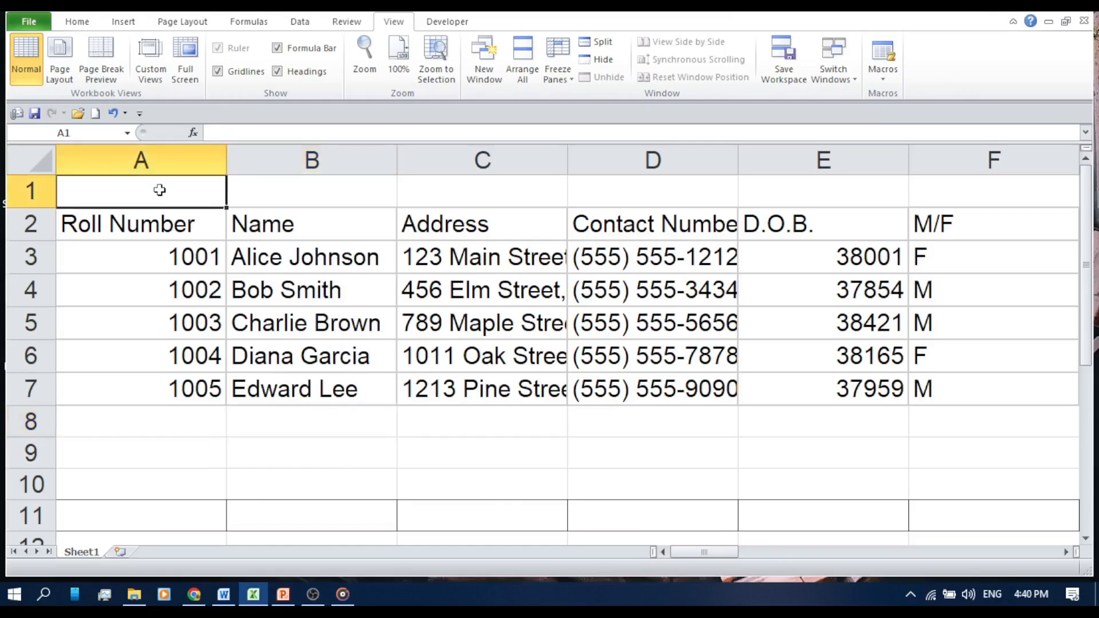
{"action": "right_click", "coordinate": [160, 190]}
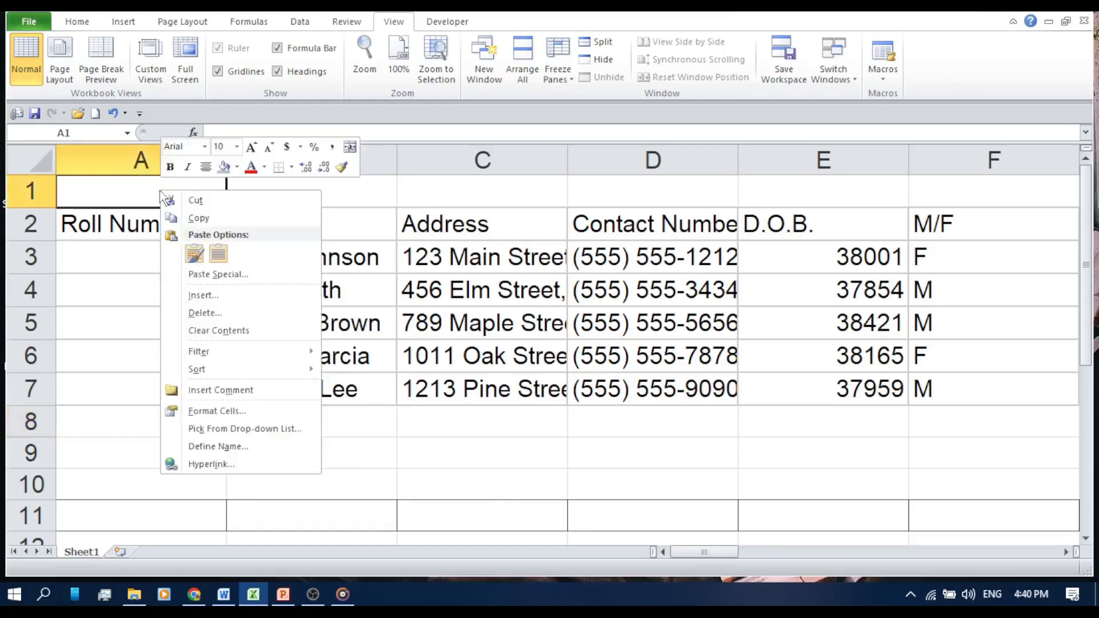
{"action": "left_click", "coordinate": [195, 255]}
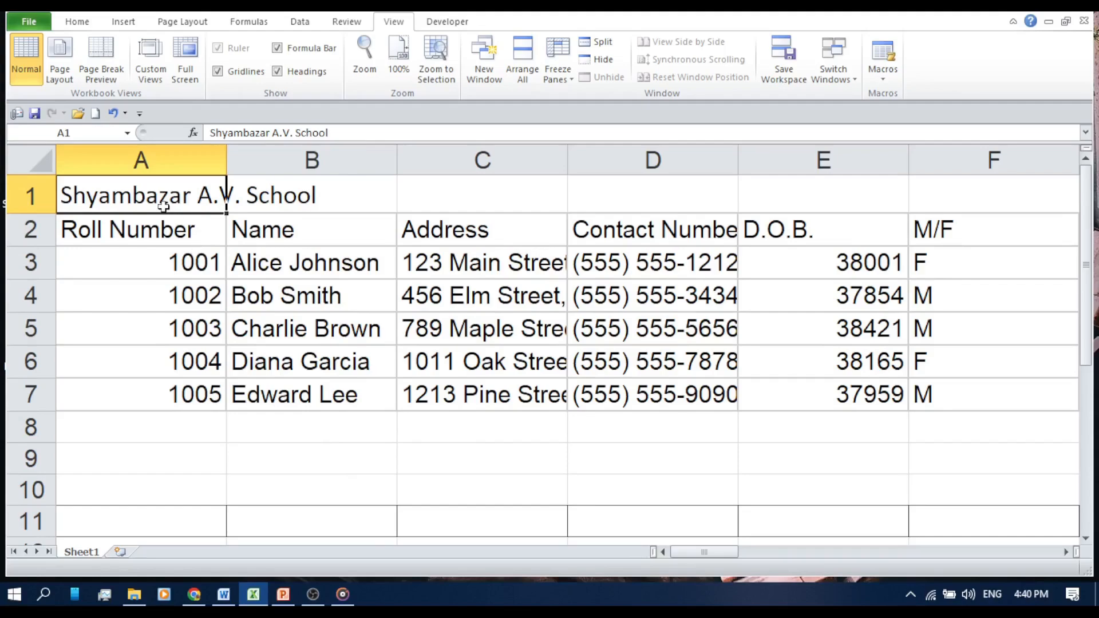
- Increase the font size of the school title in cell A1 to 28
{"action": "left_click", "coordinate": [78, 22]}
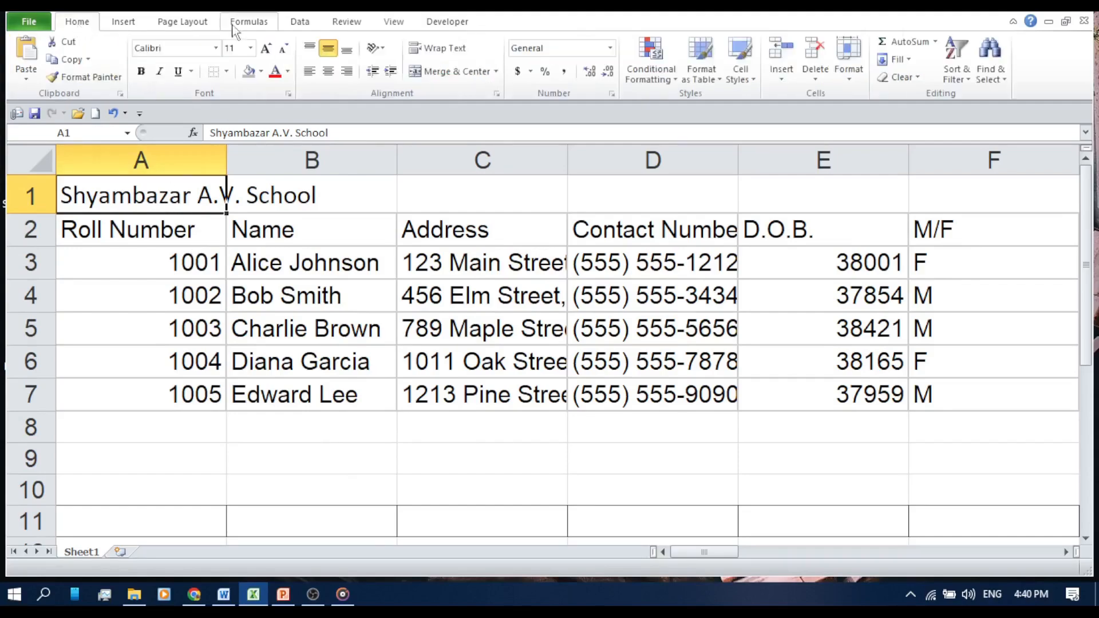
{"action": "left_click", "coordinate": [266, 48]}
{"action": "left_click", "coordinate": [267, 48]}
{"action": "left_click", "coordinate": [266, 48]}
{"action": "left_click", "coordinate": [266, 49]}
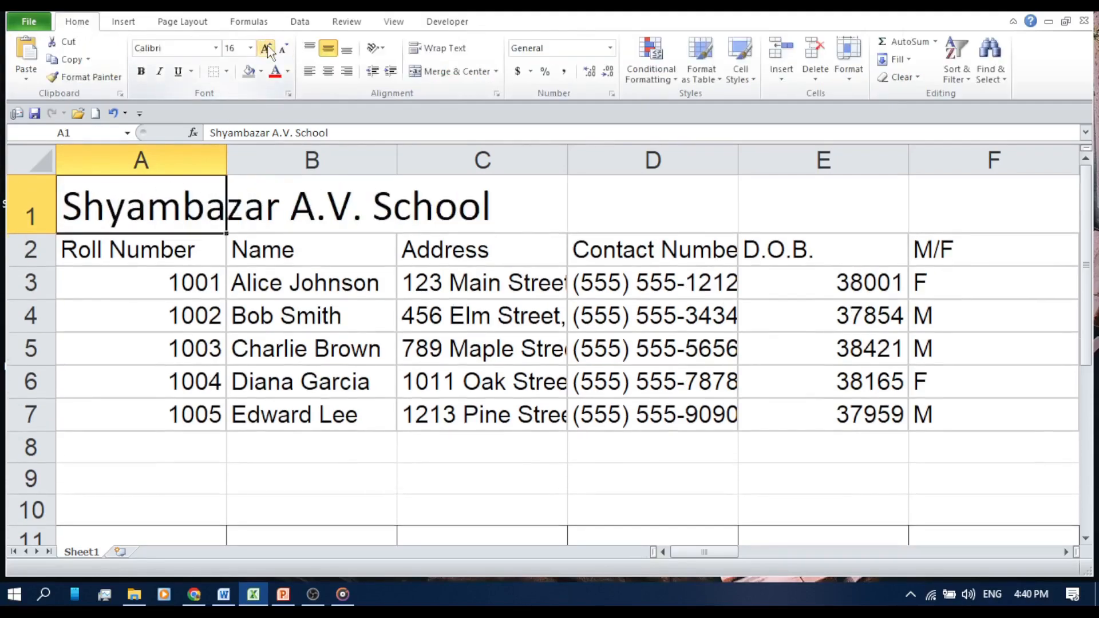
{"action": "left_click", "coordinate": [267, 49]}
{"action": "left_click", "coordinate": [266, 49]}
{"action": "left_click", "coordinate": [266, 49]}
{"action": "left_click", "coordinate": [266, 49]}
{"action": "left_click", "coordinate": [266, 49]}
{"action": "left_click", "coordinate": [267, 49]}
{"action": "left_click", "coordinate": [266, 49]}
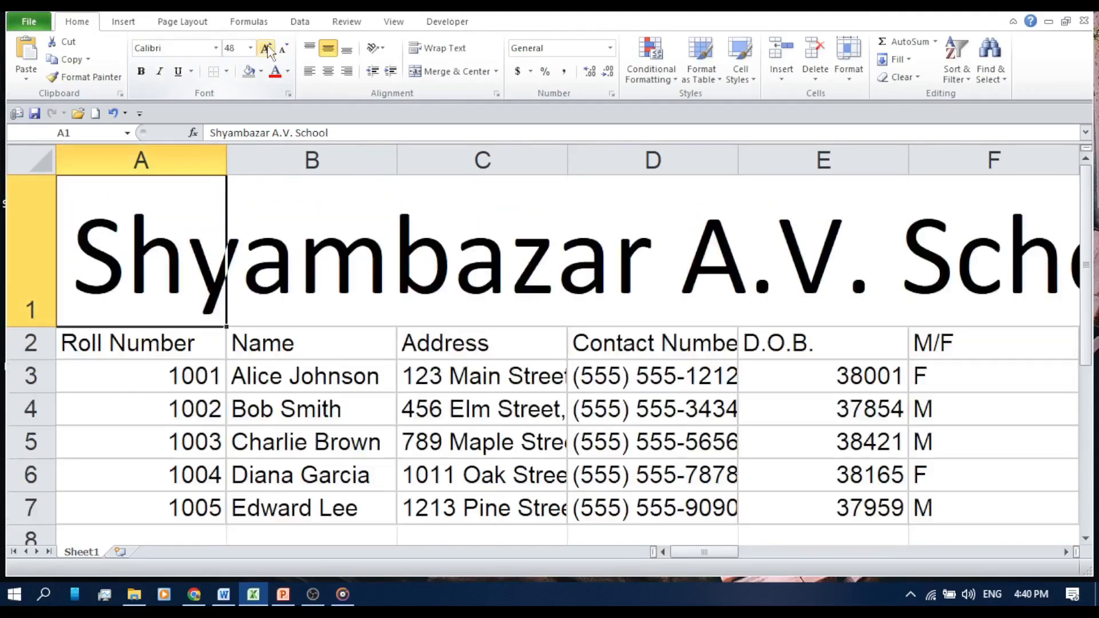
{"action": "left_click", "coordinate": [285, 49]}
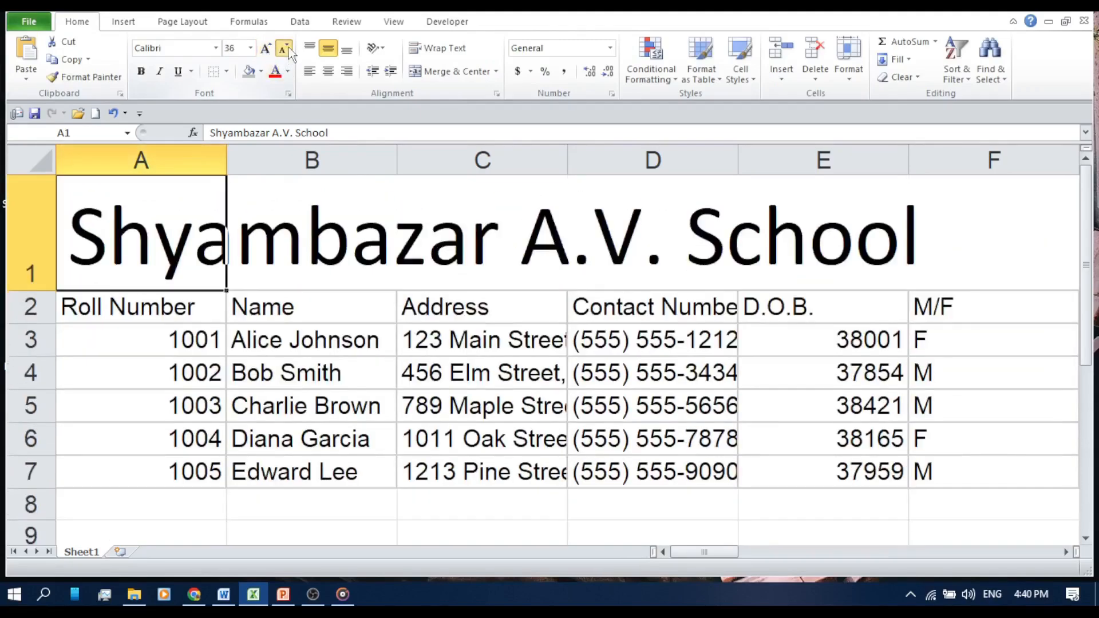
{"action": "left_click", "coordinate": [285, 49]}
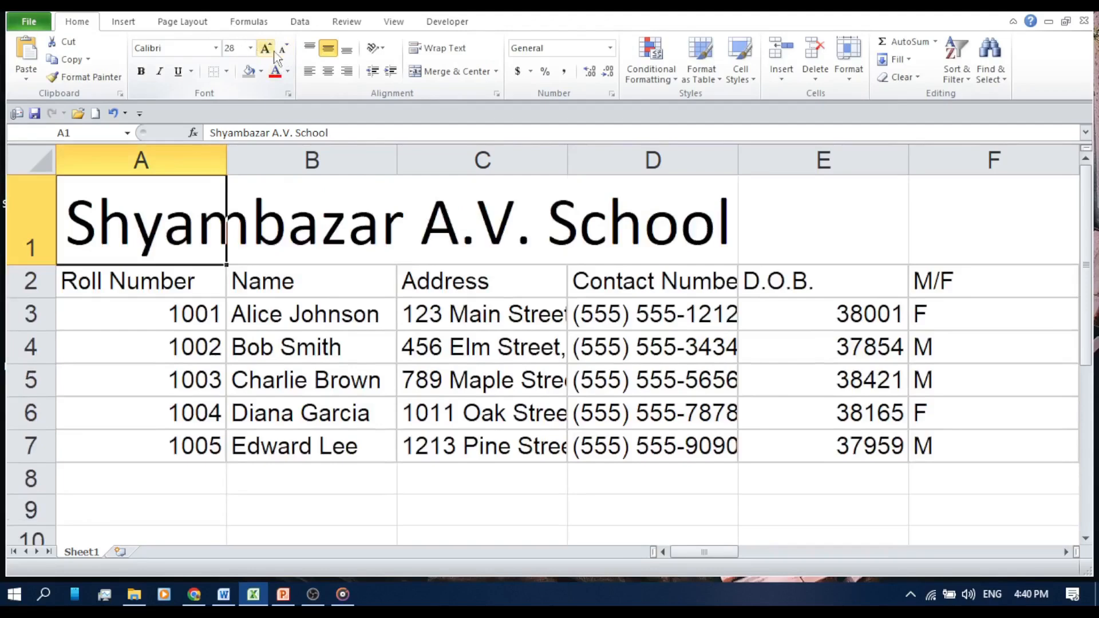
{"action": "left_click", "coordinate": [269, 49]}
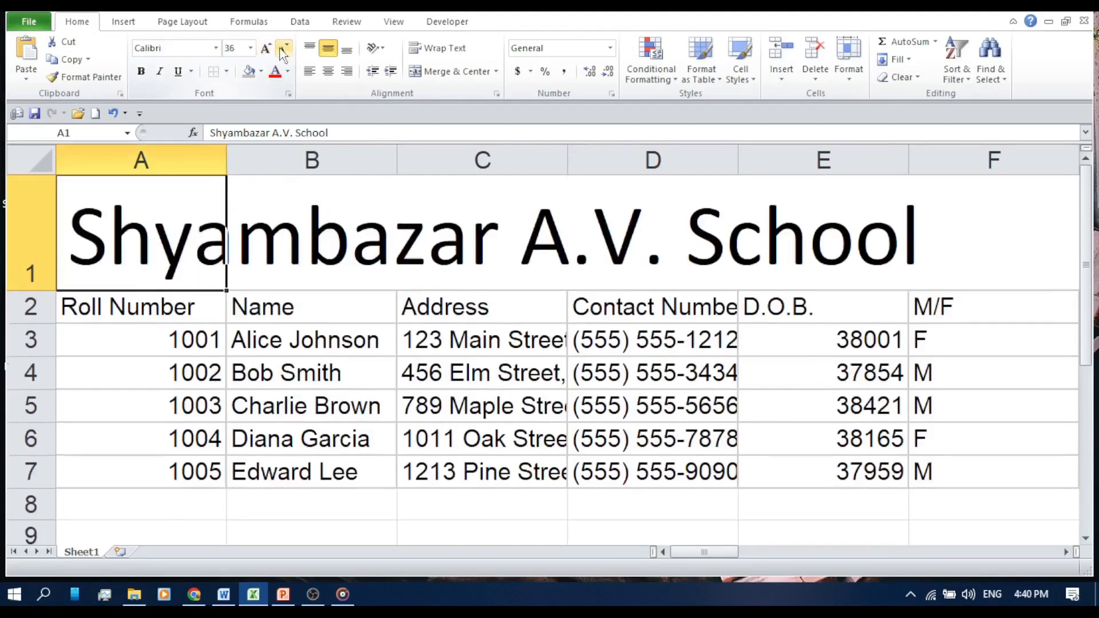
{"action": "left_click", "coordinate": [284, 49]}
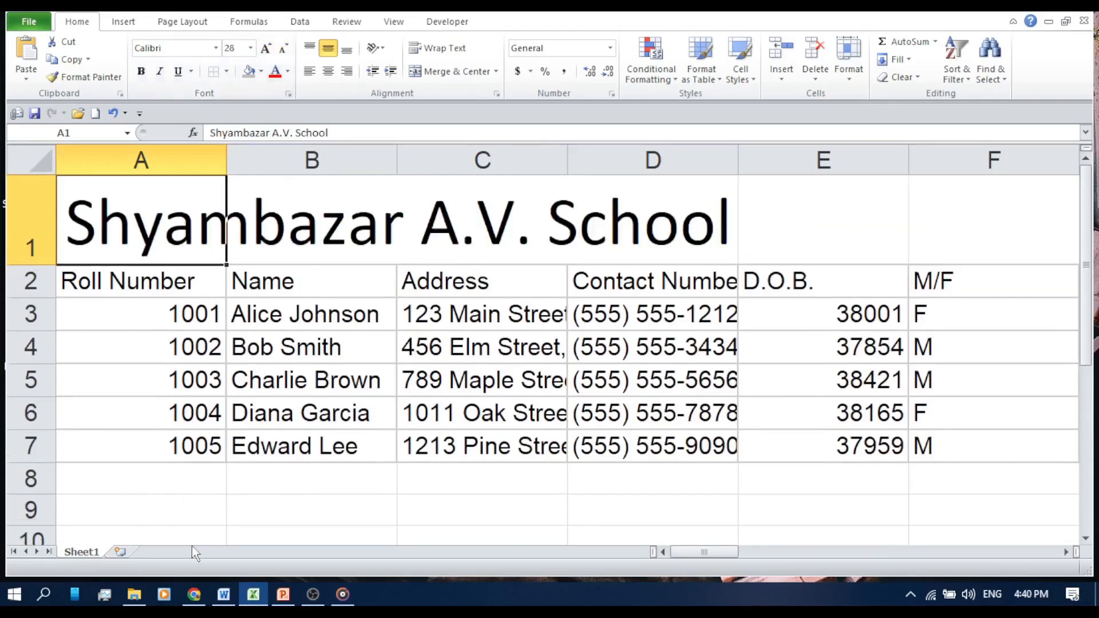
{"action": "left_click", "coordinate": [200, 522]}
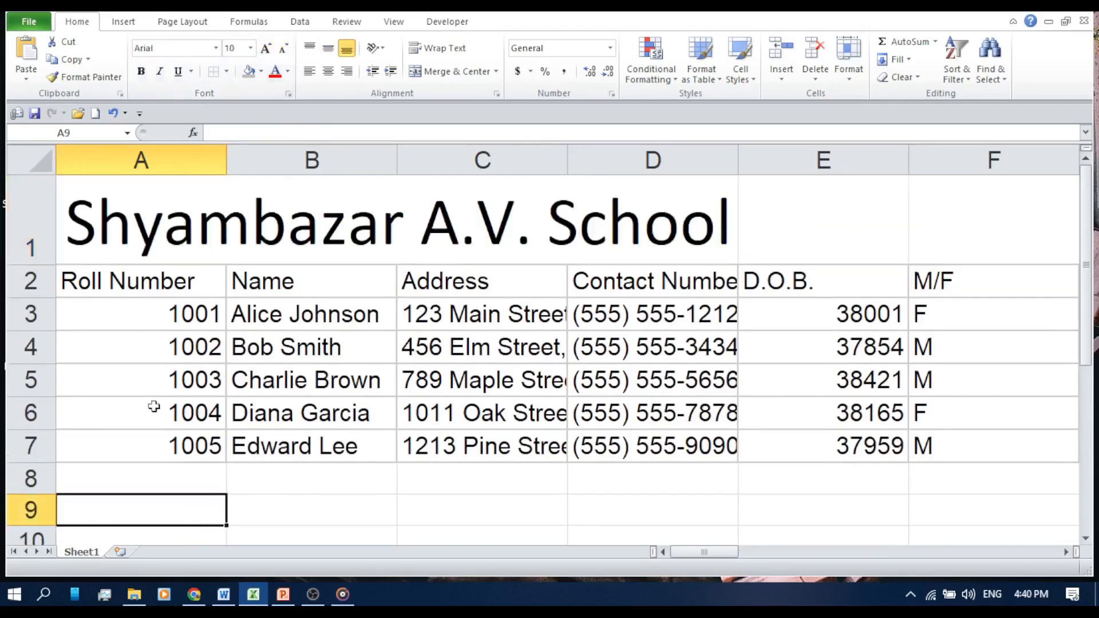
- Merge cells A1 to F1 across the table's width using the Merge cells option in Format Cells
{"action": "left_click_drag", "start_coordinate": [123, 207], "coordinate": [495, 226]}
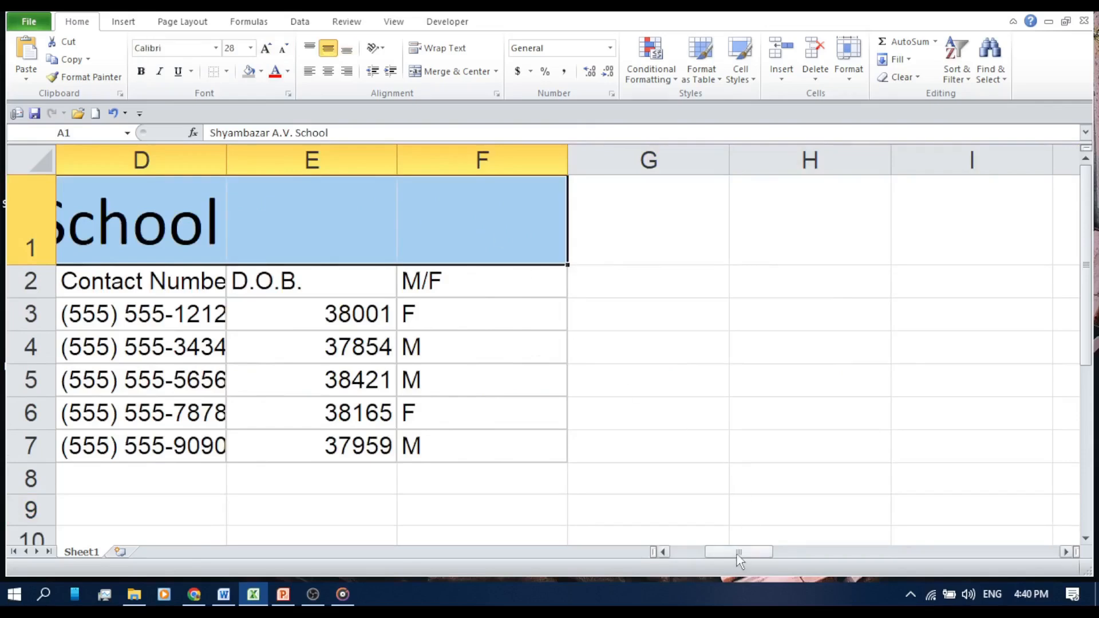
{"action": "left_click_drag", "start_coordinate": [737, 555], "coordinate": [628, 555]}
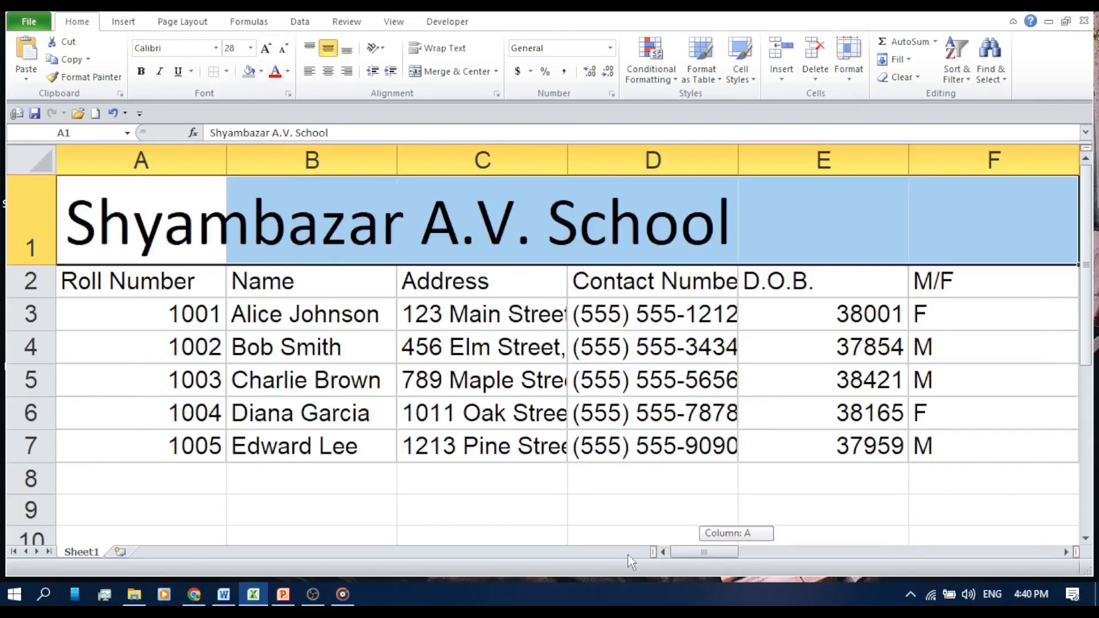
{"action": "right_click", "coordinate": [255, 216]}
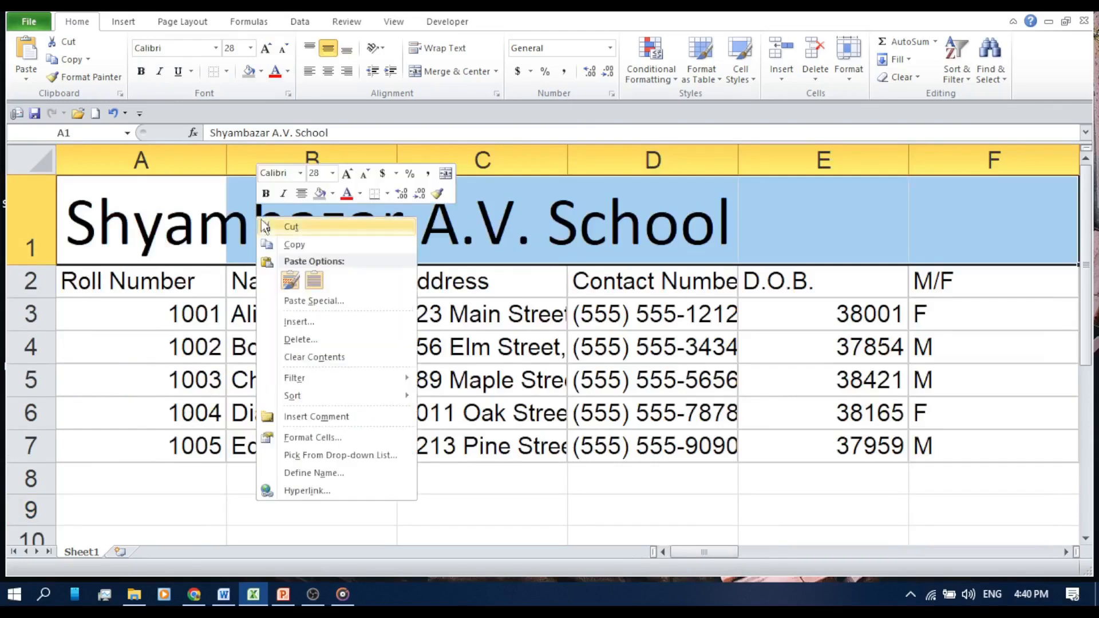
{"action": "left_click", "coordinate": [337, 449]}
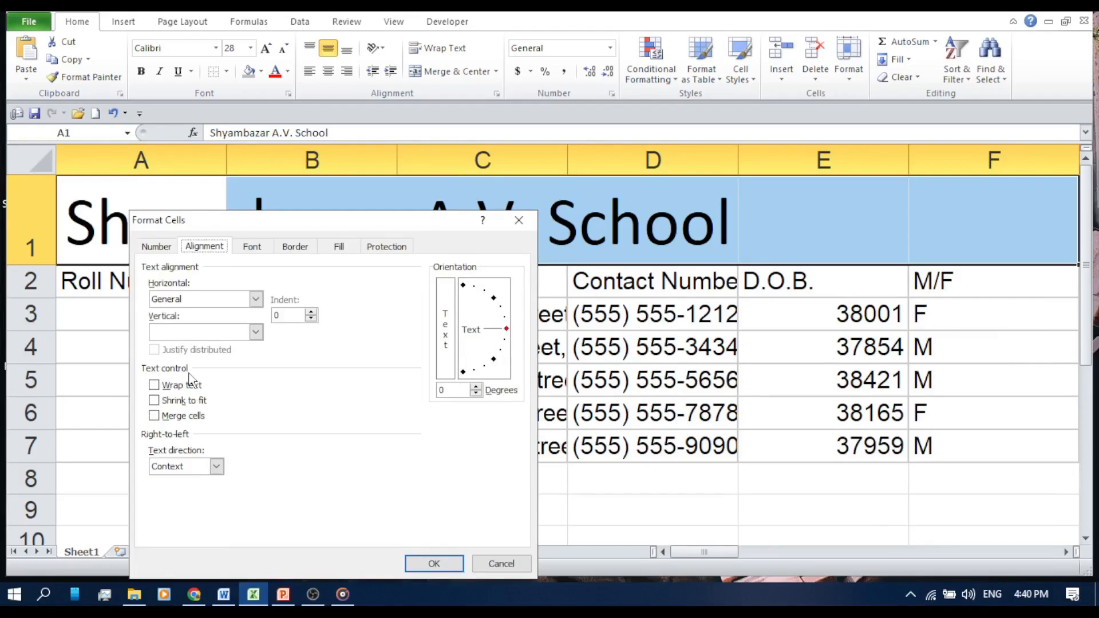
{"action": "left_click", "coordinate": [154, 416]}
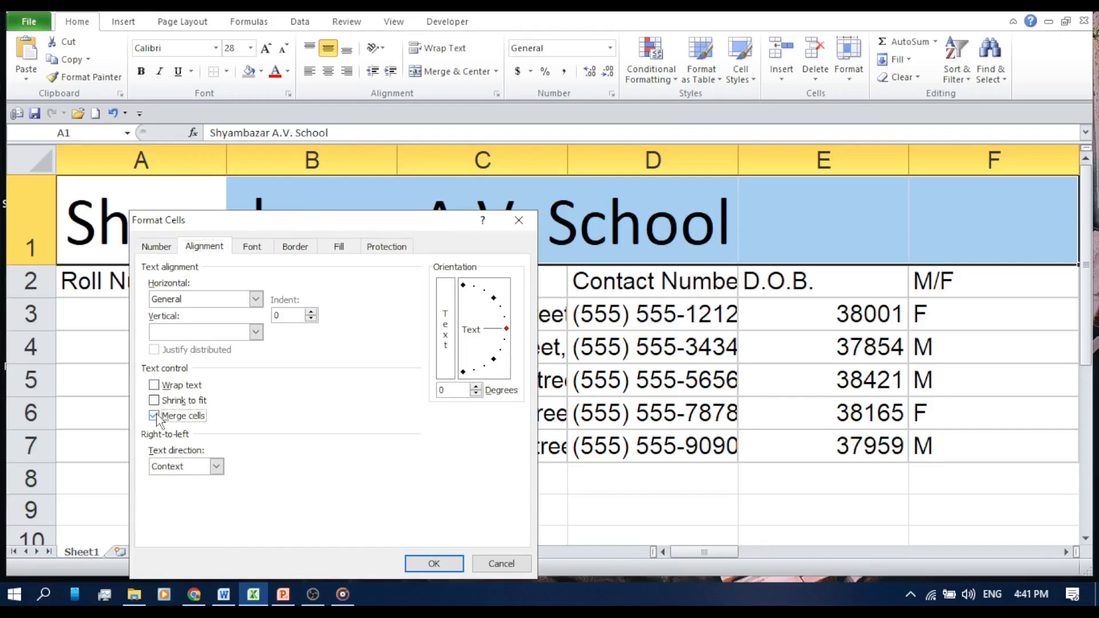
{"action": "left_click", "coordinate": [437, 565]}
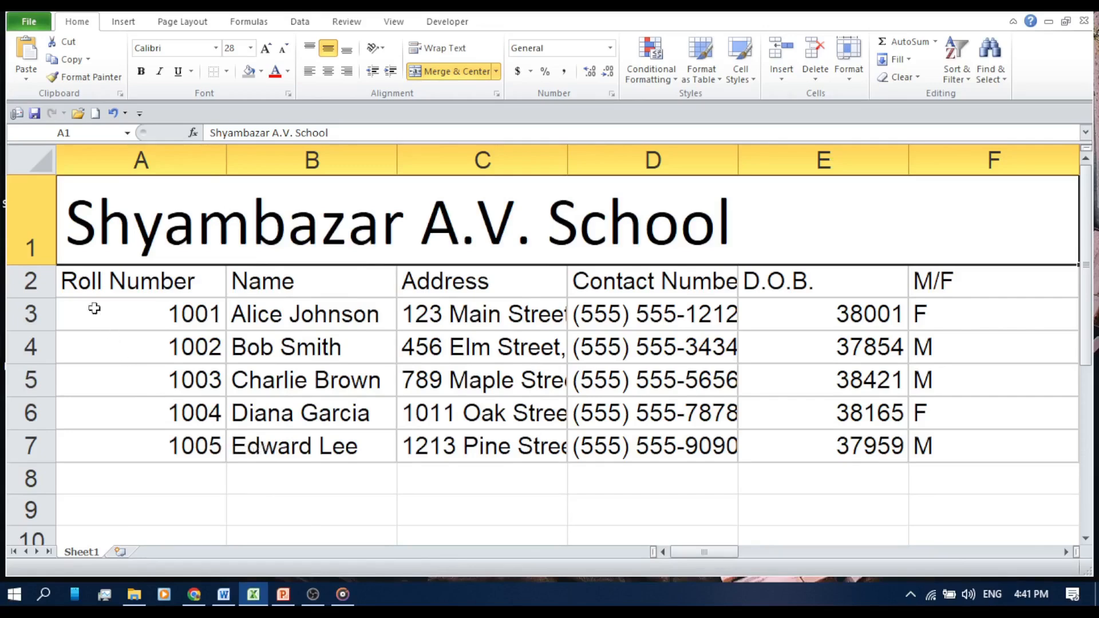
- AutoFit the column widths for the table range A2 to F7
{"action": "left_click_drag", "start_coordinate": [115, 278], "coordinate": [992, 446]}
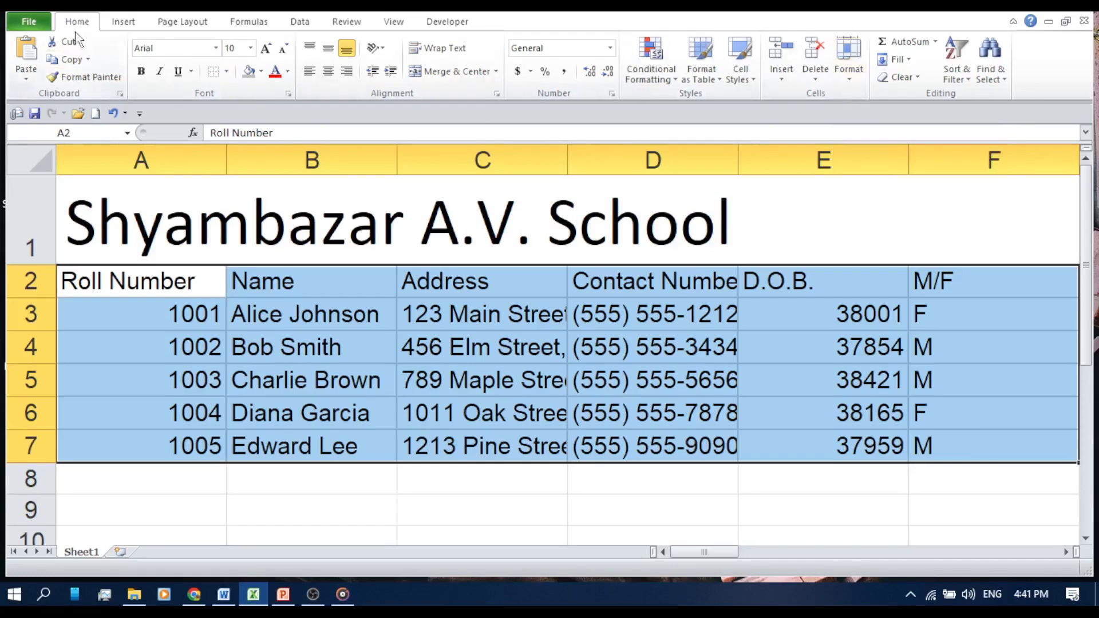
{"action": "left_click", "coordinate": [850, 77]}
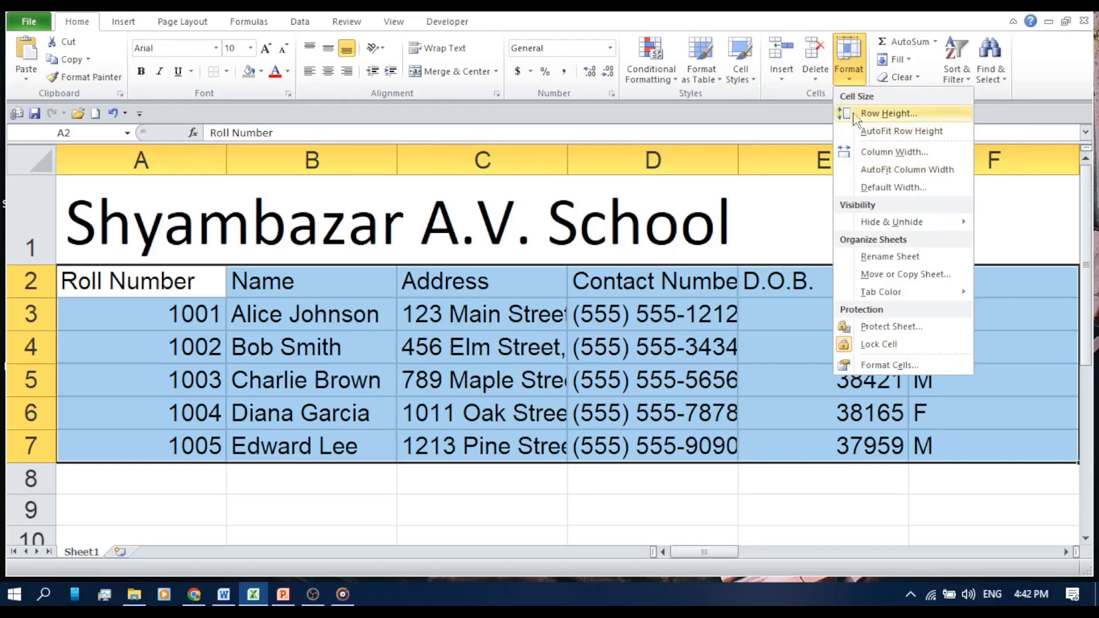
{"action": "left_click", "coordinate": [874, 171]}
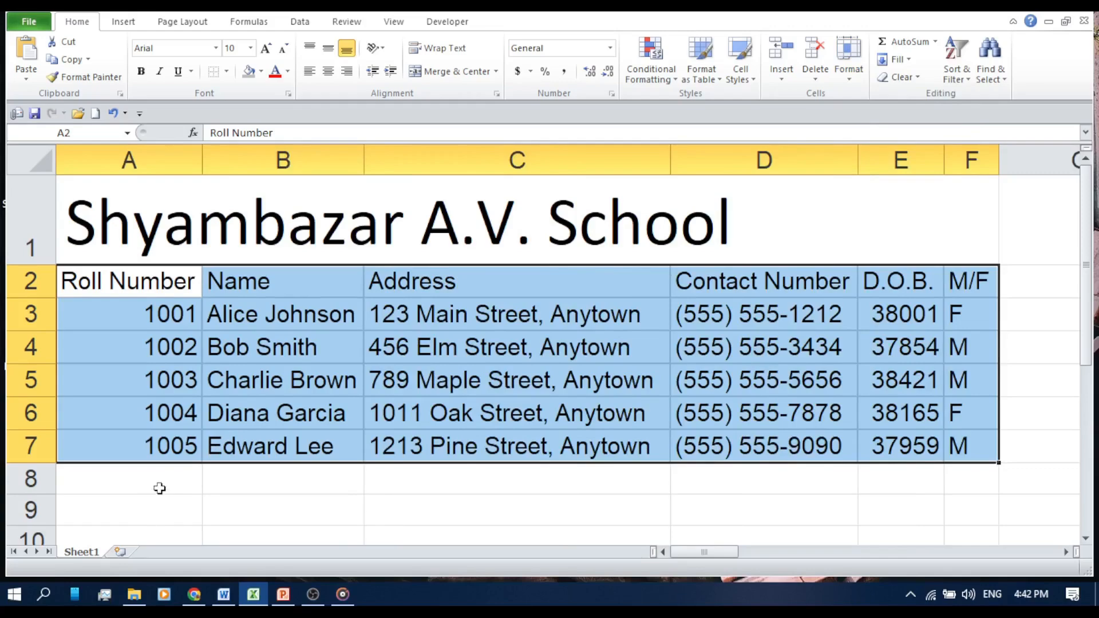
{"action": "left_click", "coordinate": [159, 488]}
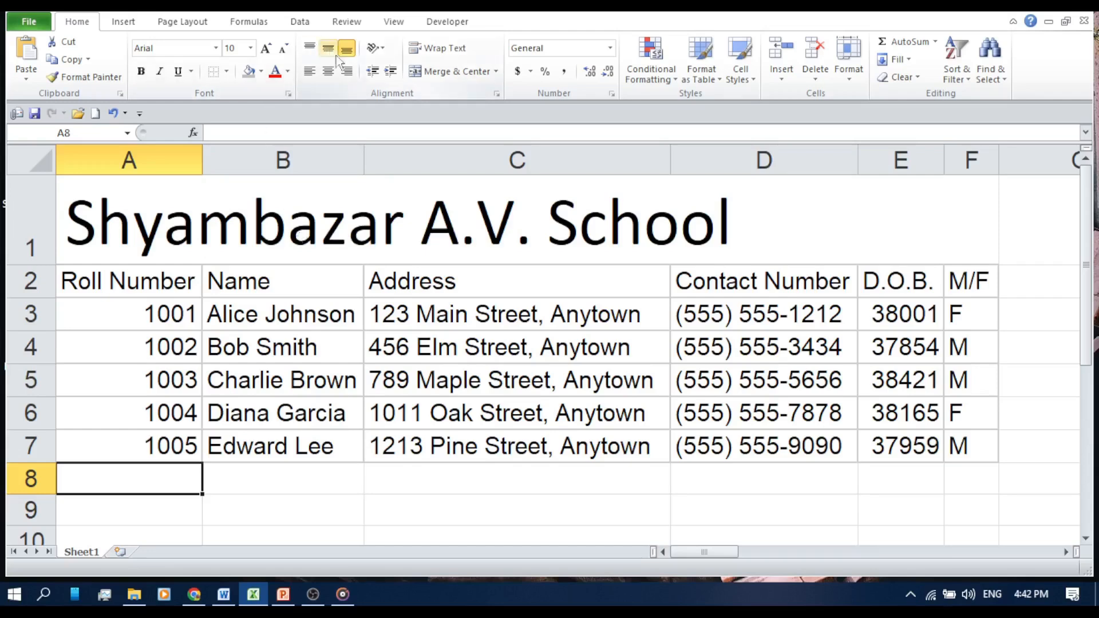
- Center the school title horizontally in the merged cell of row 1
{"action": "left_click", "coordinate": [178, 283]}
{"action": "left_click", "coordinate": [196, 229]}
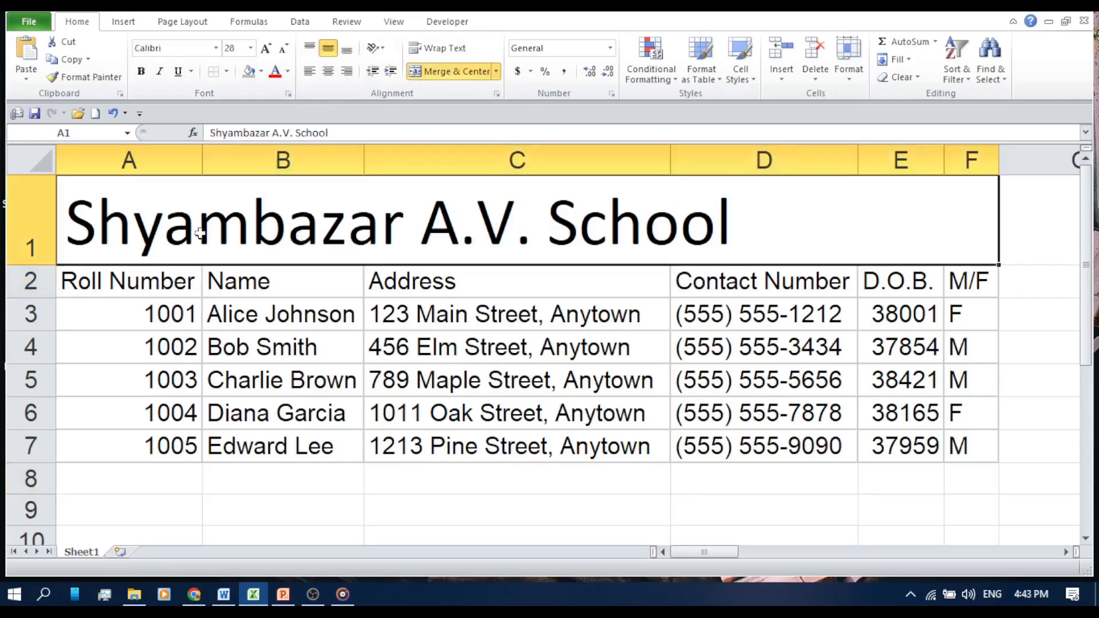
{"action": "left_click_drag", "start_coordinate": [176, 281], "coordinate": [973, 284]}
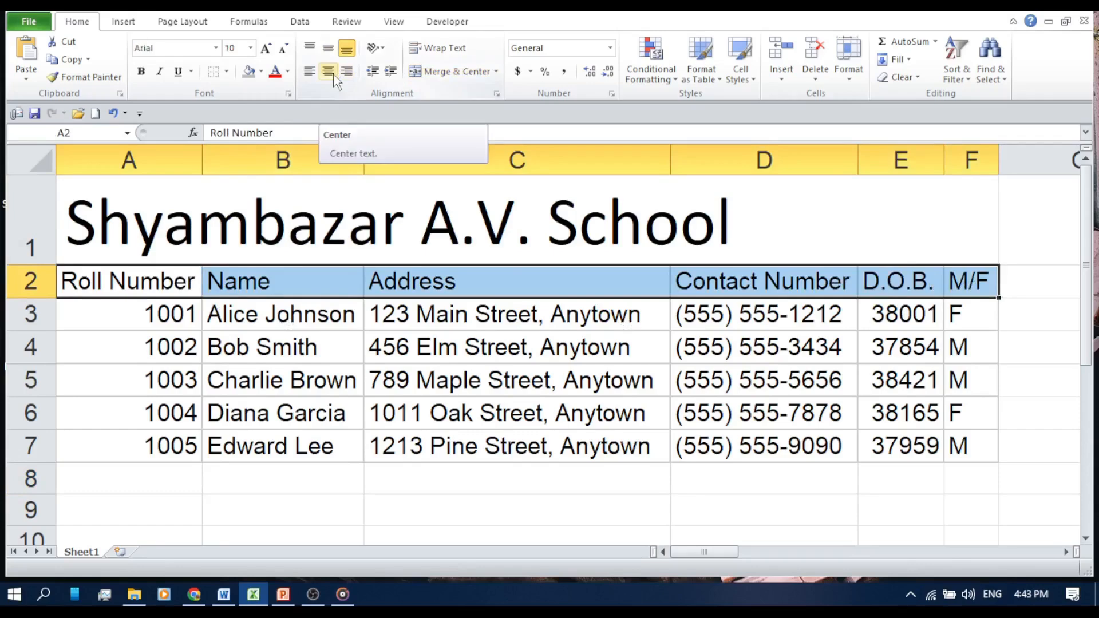
{"action": "left_click", "coordinate": [251, 223]}
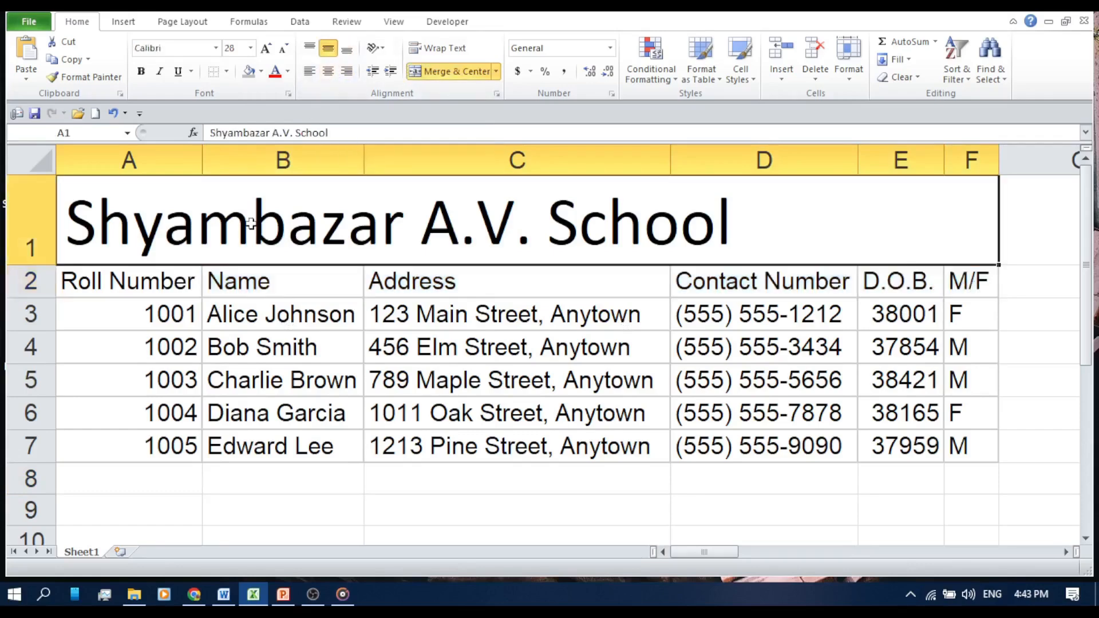
{"action": "left_click", "coordinate": [329, 72]}
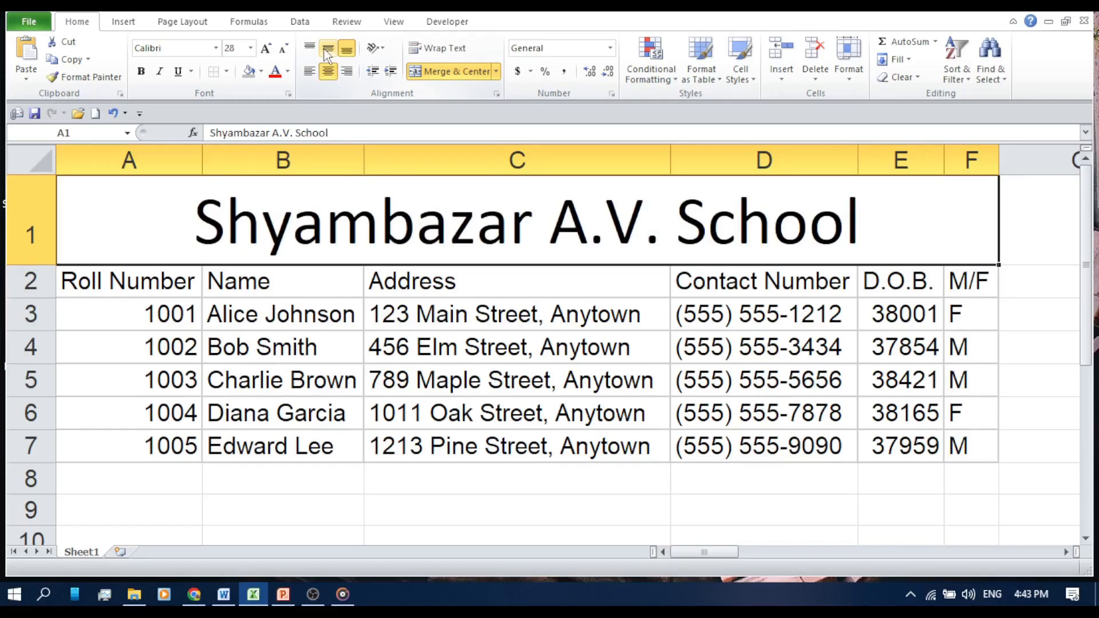
- Center the column headings in A2 to F2, from Roll Number to M/F
{"action": "left_click", "coordinate": [111, 277]}
{"action": "left_click_drag", "start_coordinate": [111, 277], "coordinate": [970, 280]}
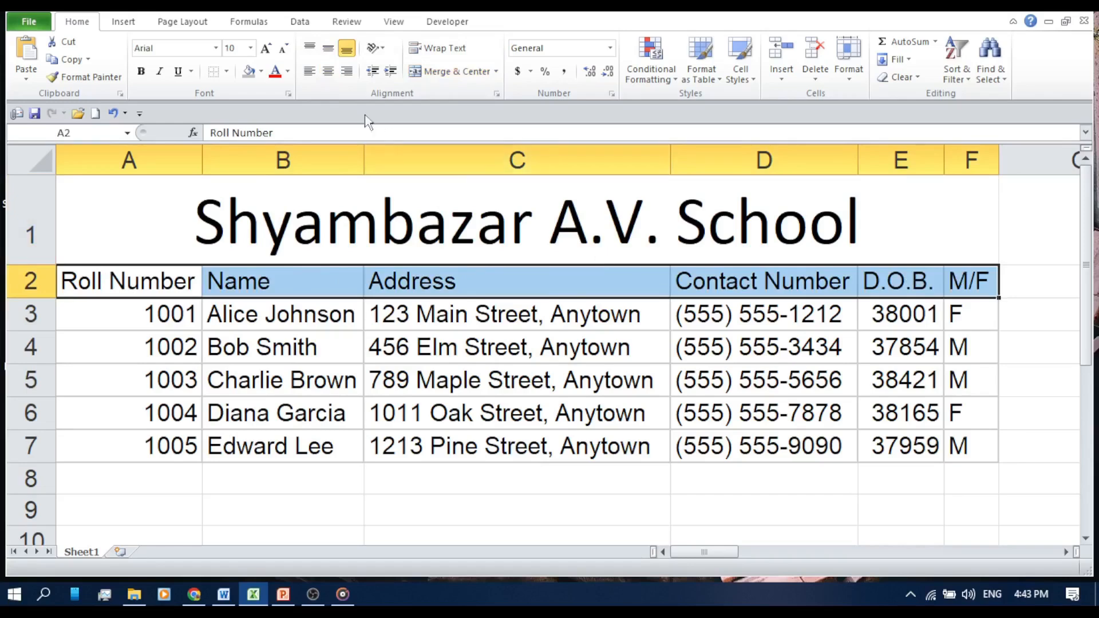
{"action": "left_click", "coordinate": [334, 74]}
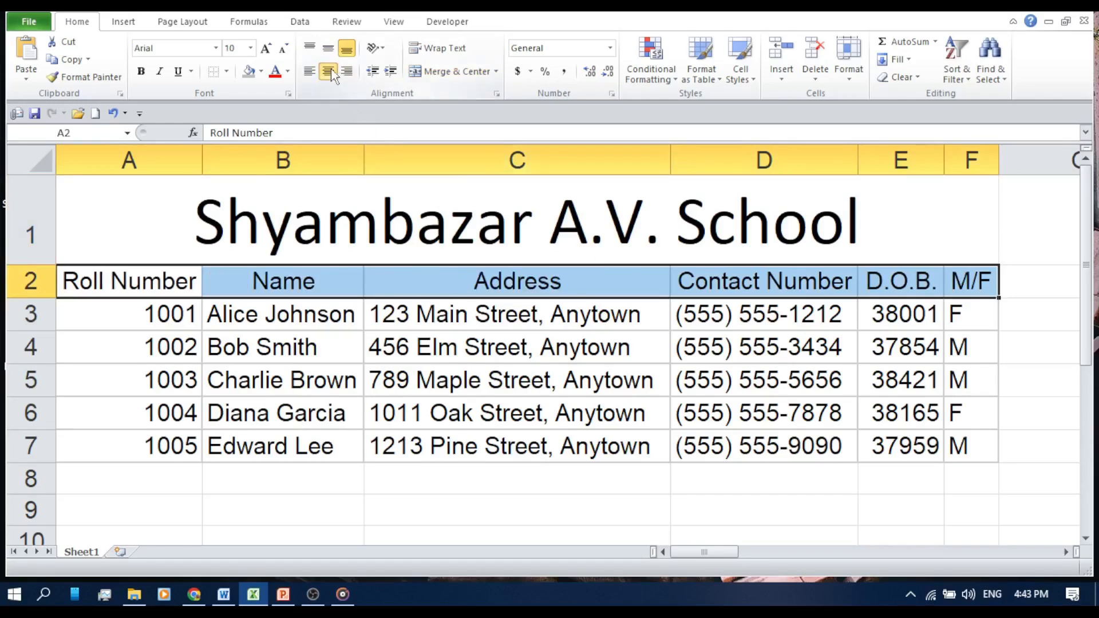
- Middle-align the column headings in A2 to F2 vertically within their row
{"action": "left_click", "coordinate": [324, 52]}
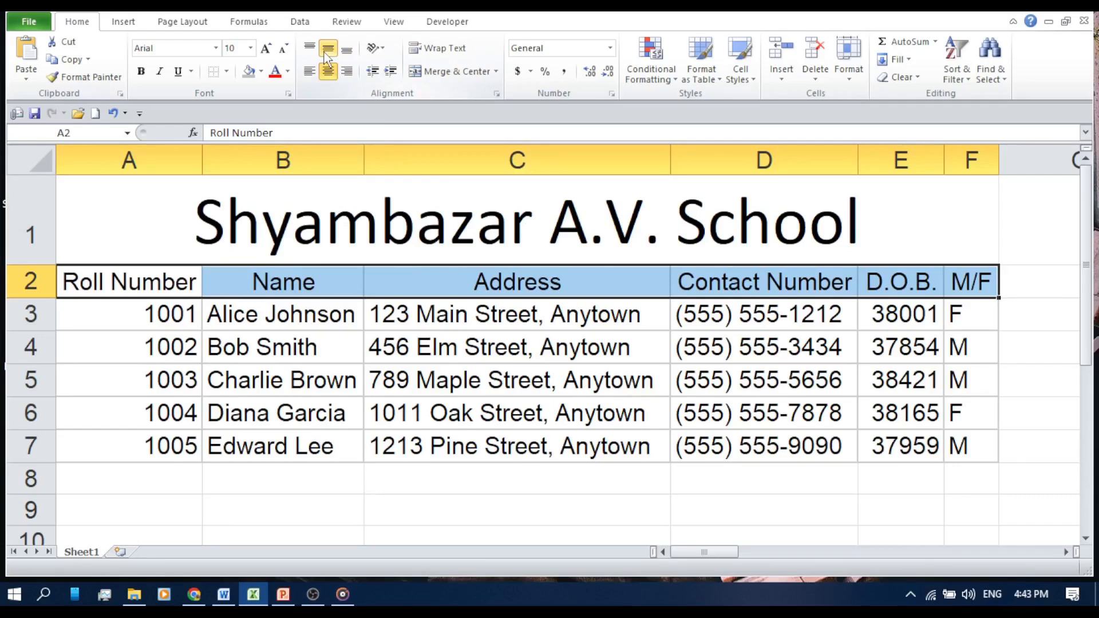
{"action": "left_click", "coordinate": [291, 485]}
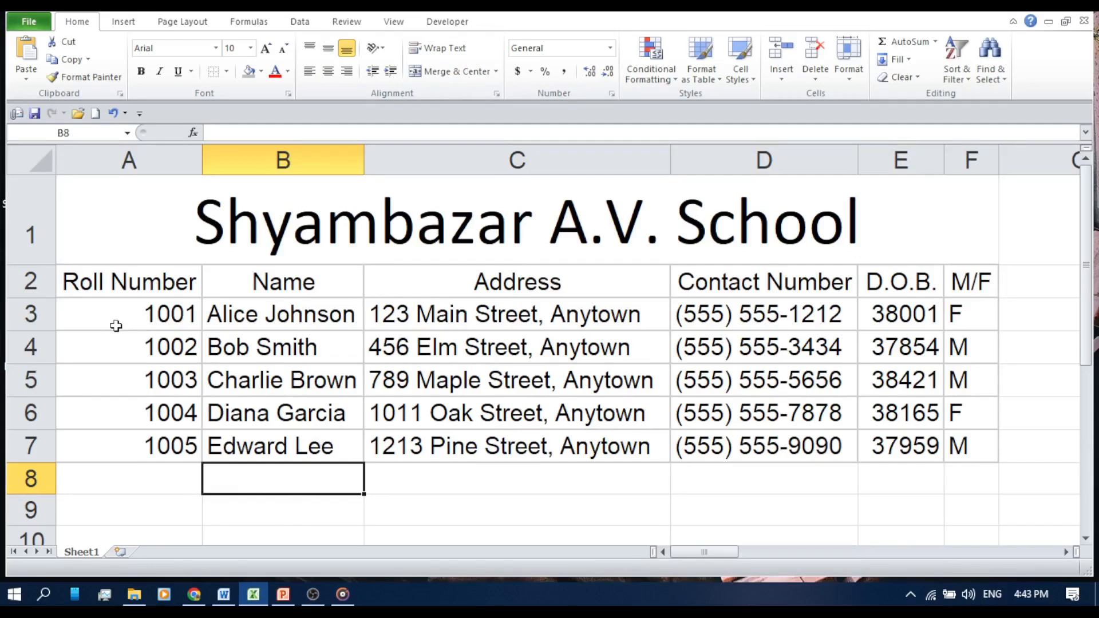
- Center the entries in A3 to A7 and D3 to F7 both horizontally and vertically, leaving out the Name and Address columns
{"action": "left_click_drag", "start_coordinate": [116, 325], "coordinate": [148, 439]}
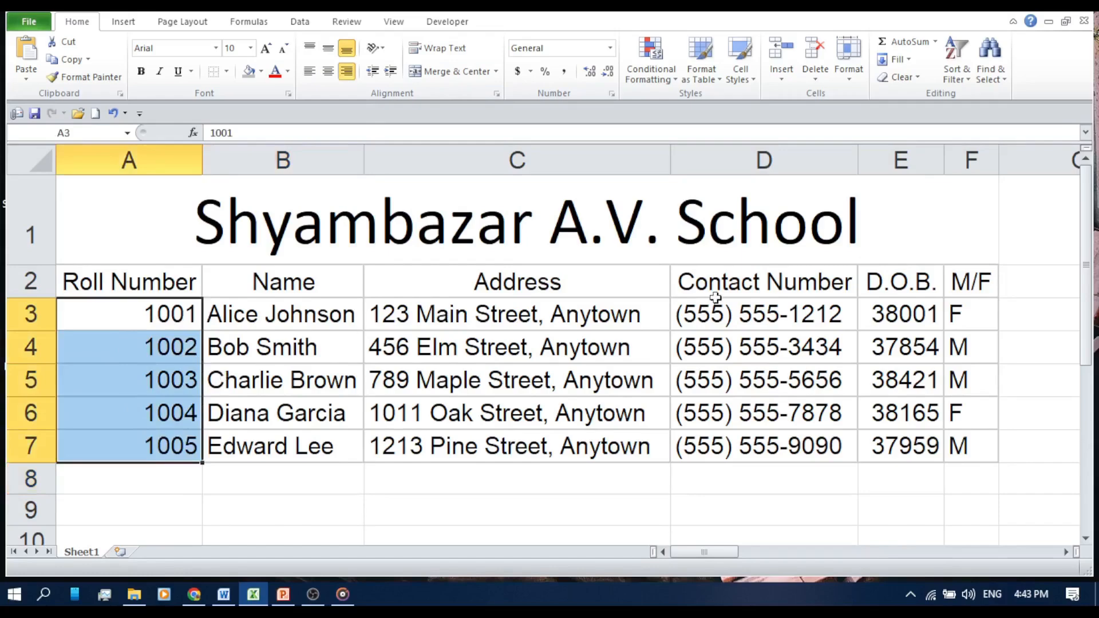
{"action": "left_click_drag", "start_coordinate": [715, 314], "coordinate": [973, 454]}
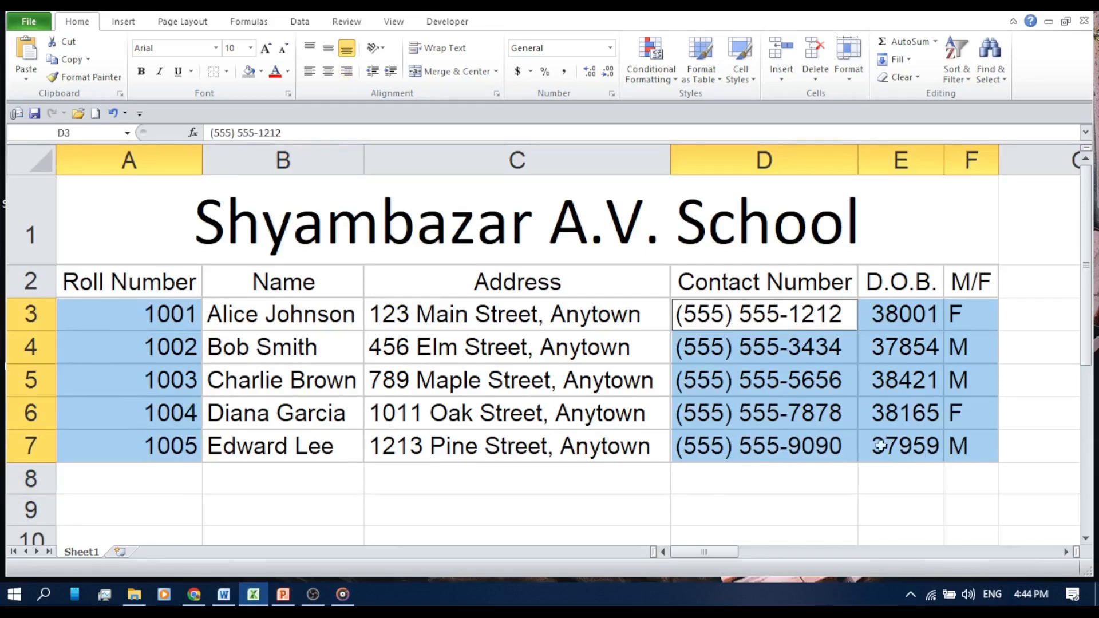
{"action": "left_click", "coordinate": [329, 75]}
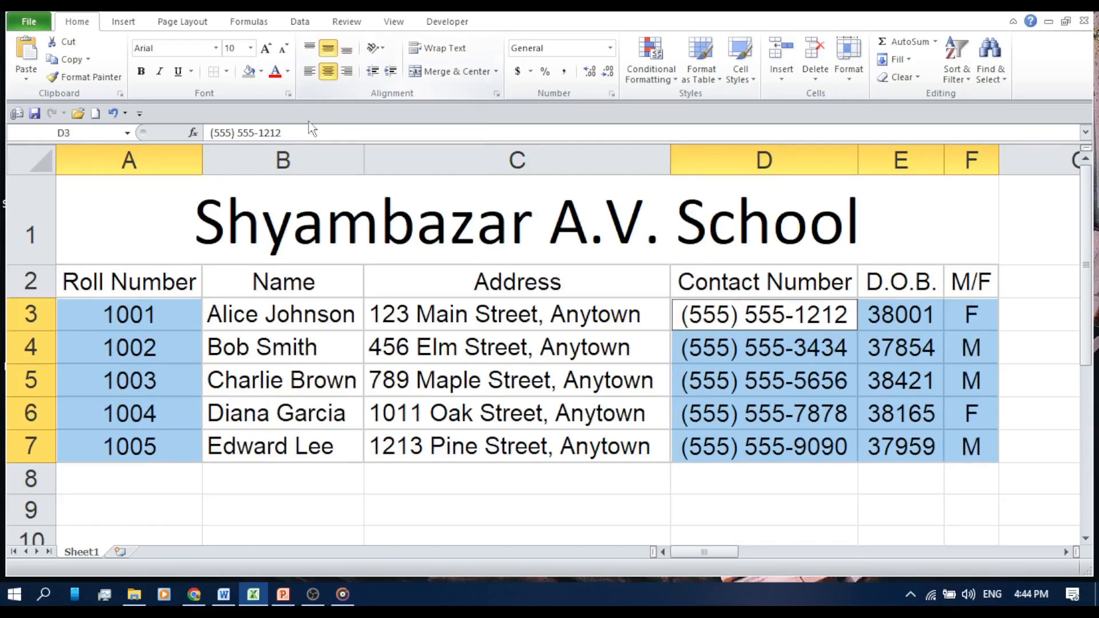
{"action": "left_click", "coordinate": [356, 502]}
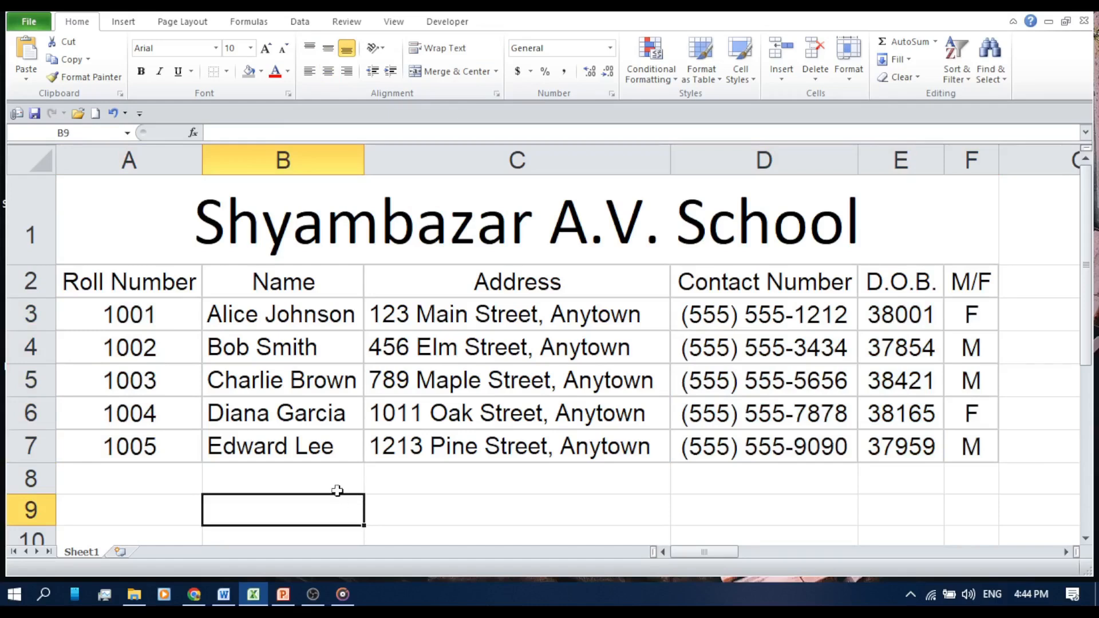
{"action": "left_click", "coordinate": [527, 500]}
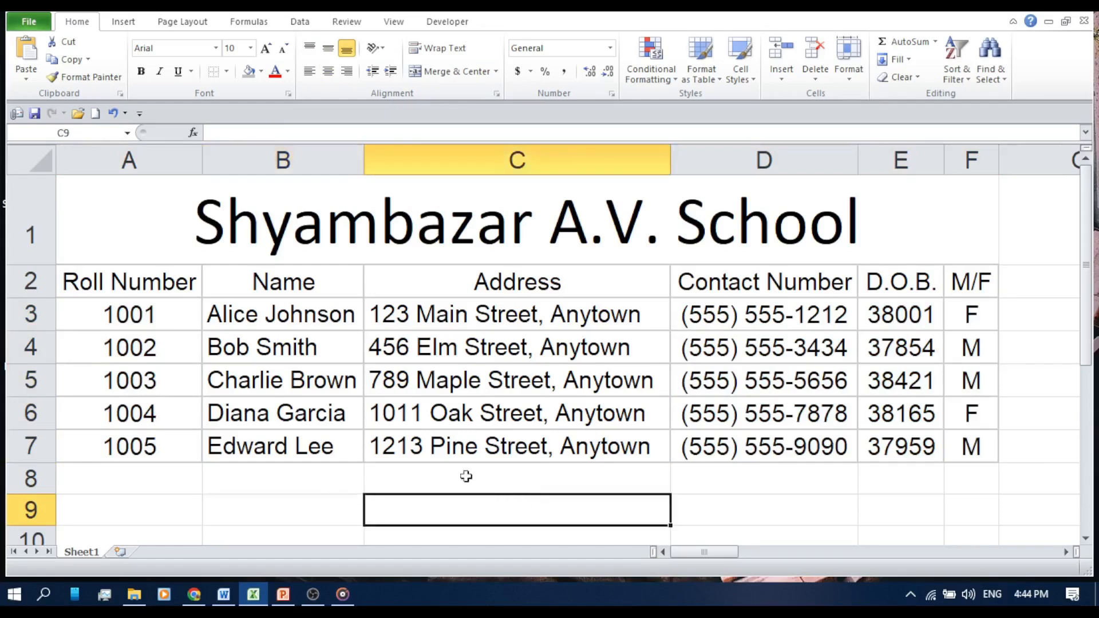
- Apply All Borders to the whole table from the school title to row 7, plus a Thick Box Border around it
{"action": "left_click", "coordinate": [104, 214]}
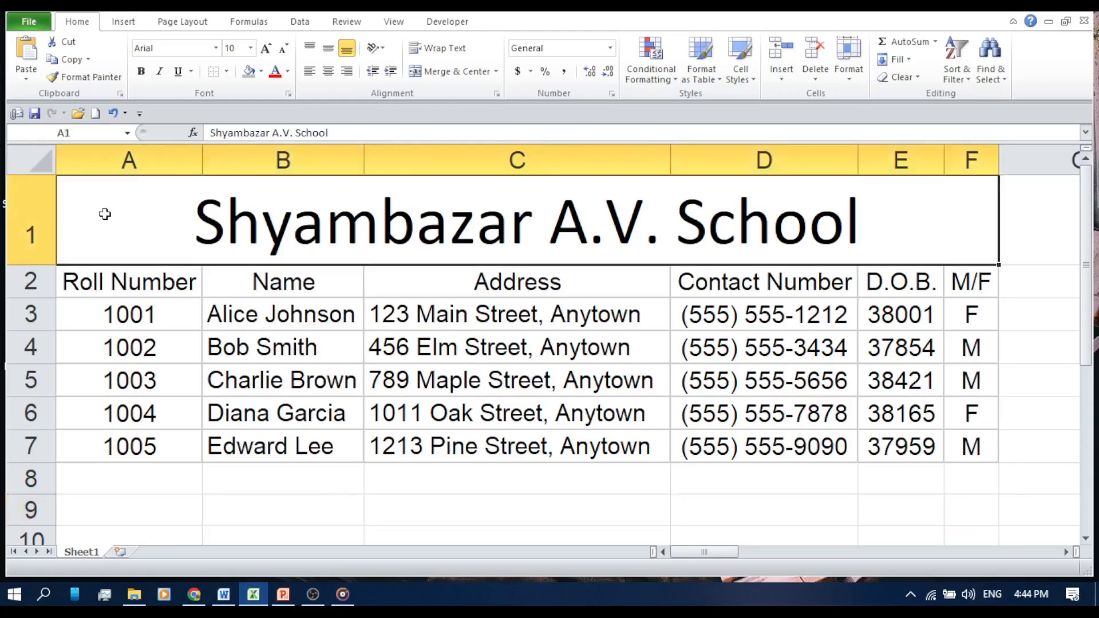
{"action": "left_click_drag", "start_coordinate": [104, 214], "coordinate": [181, 442]}
{"action": "left_click", "coordinate": [175, 494]}
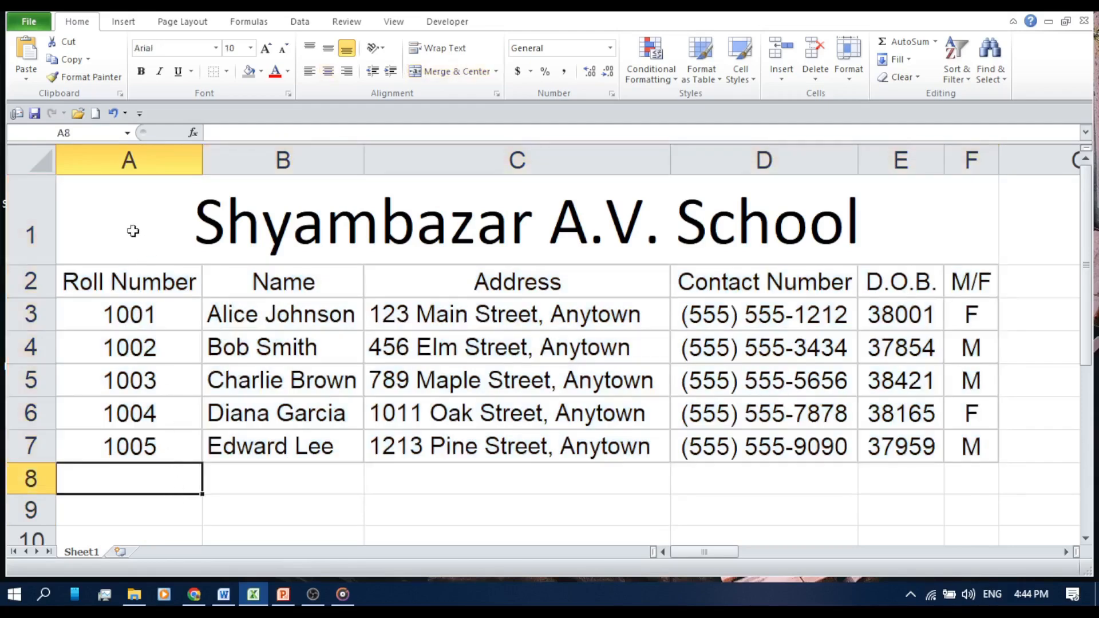
{"action": "left_click_drag", "start_coordinate": [139, 252], "coordinate": [175, 442]}
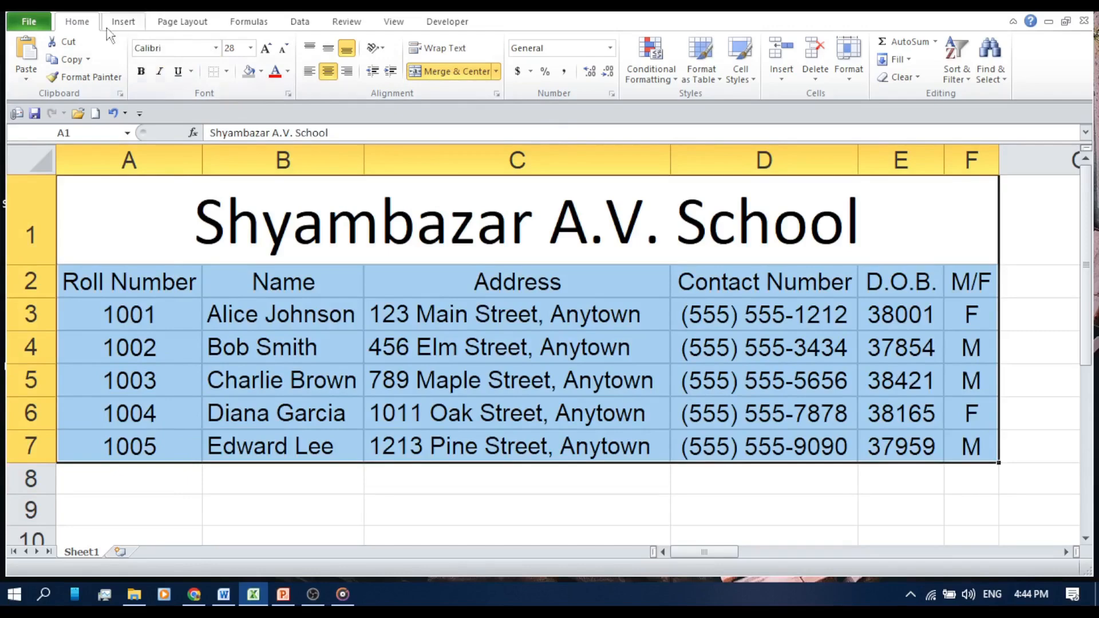
{"action": "left_click", "coordinate": [227, 71]}
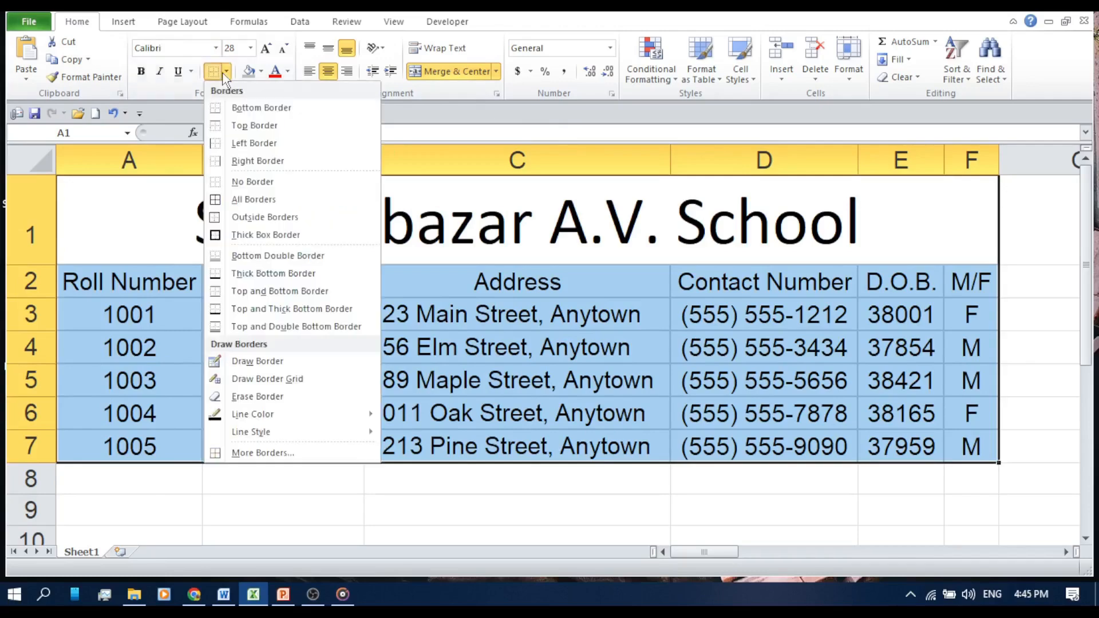
{"action": "left_click", "coordinate": [235, 198]}
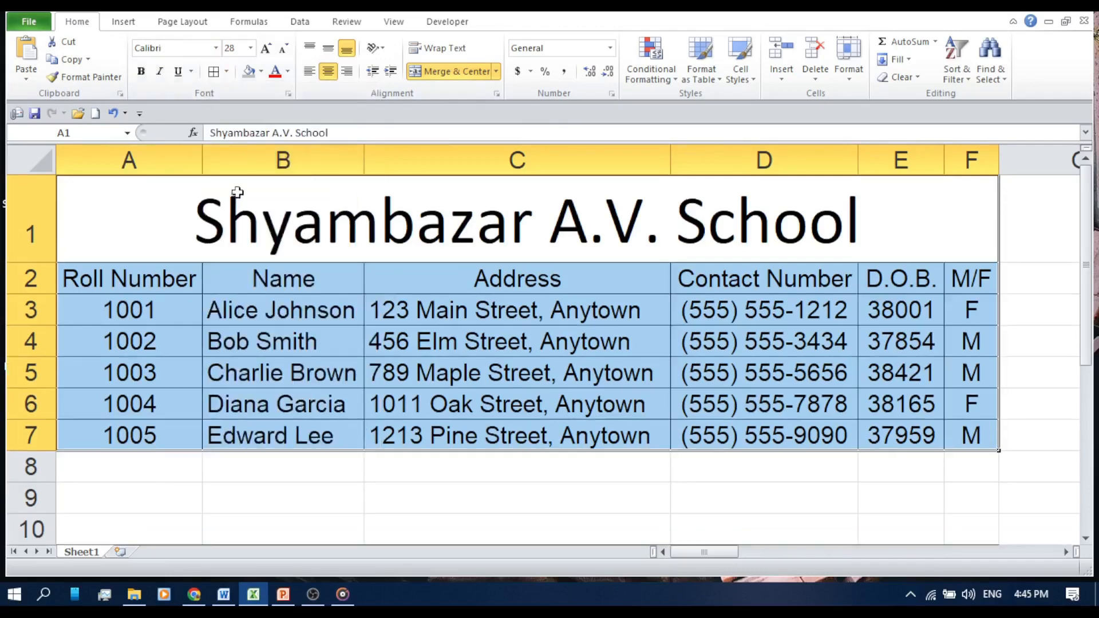
{"action": "left_click", "coordinate": [227, 72]}
{"action": "left_click", "coordinate": [226, 235]}
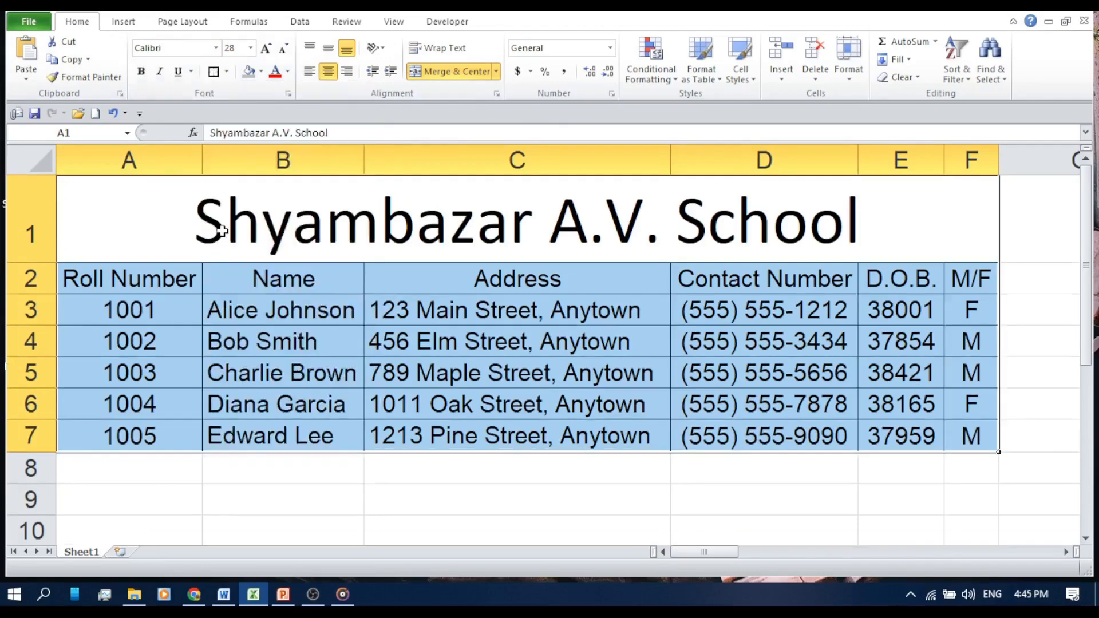
{"action": "left_click", "coordinate": [416, 488]}
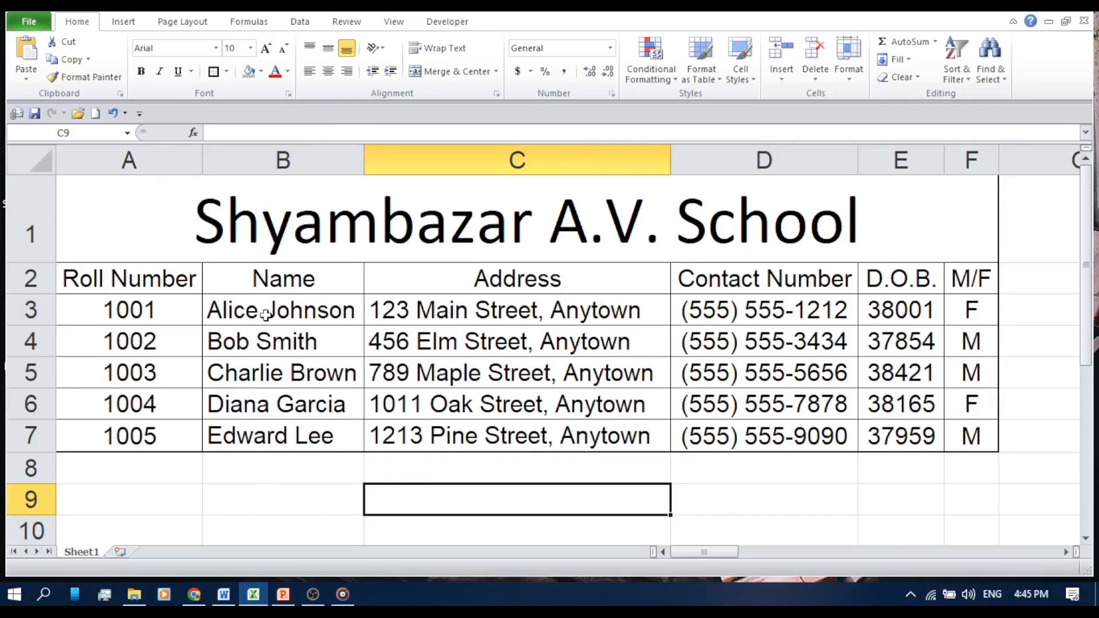
- Fill the Name, Contact Number and M/F columns with gray from their headings in row 2 to row 7
{"action": "left_click_drag", "start_coordinate": [273, 284], "coordinate": [290, 438]}
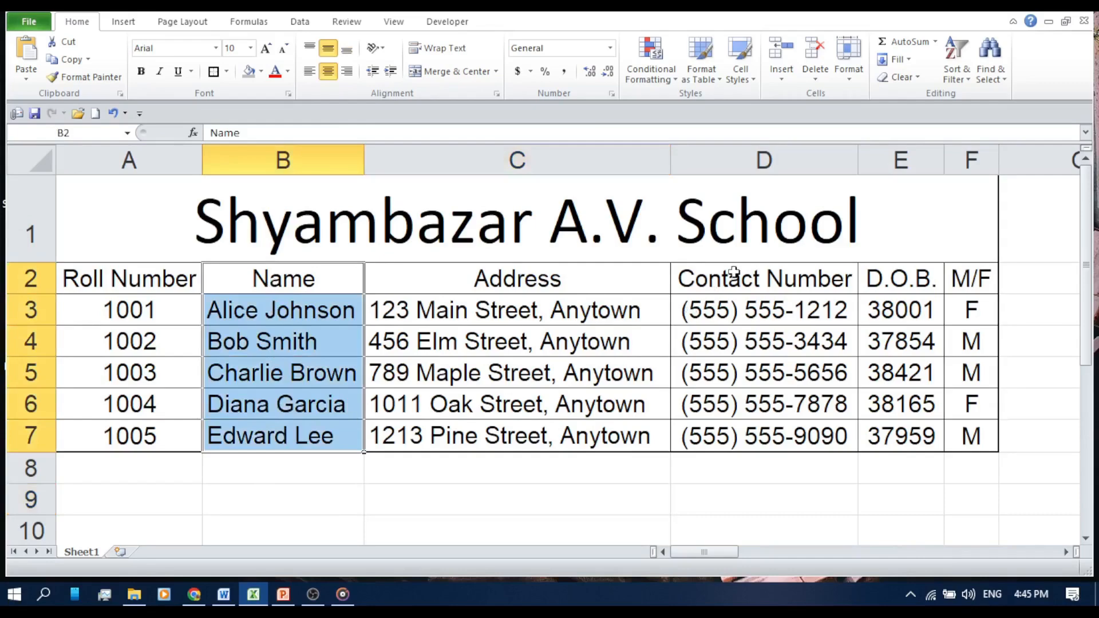
{"action": "left_click_drag", "start_coordinate": [735, 272], "coordinate": [736, 439]}
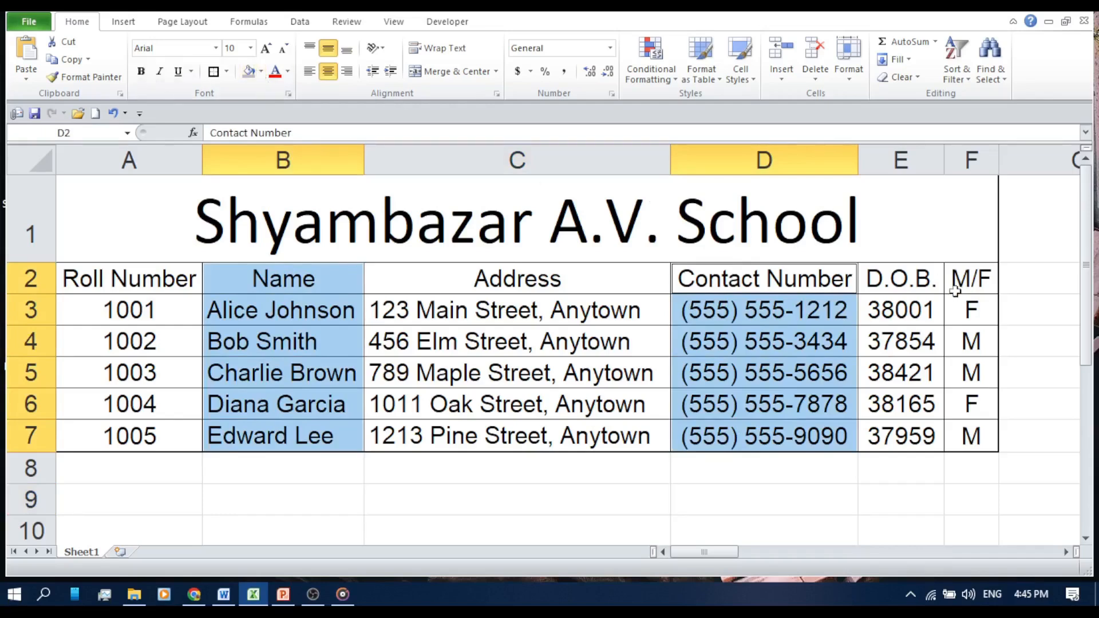
{"action": "left_click_drag", "start_coordinate": [956, 285], "coordinate": [972, 437]}
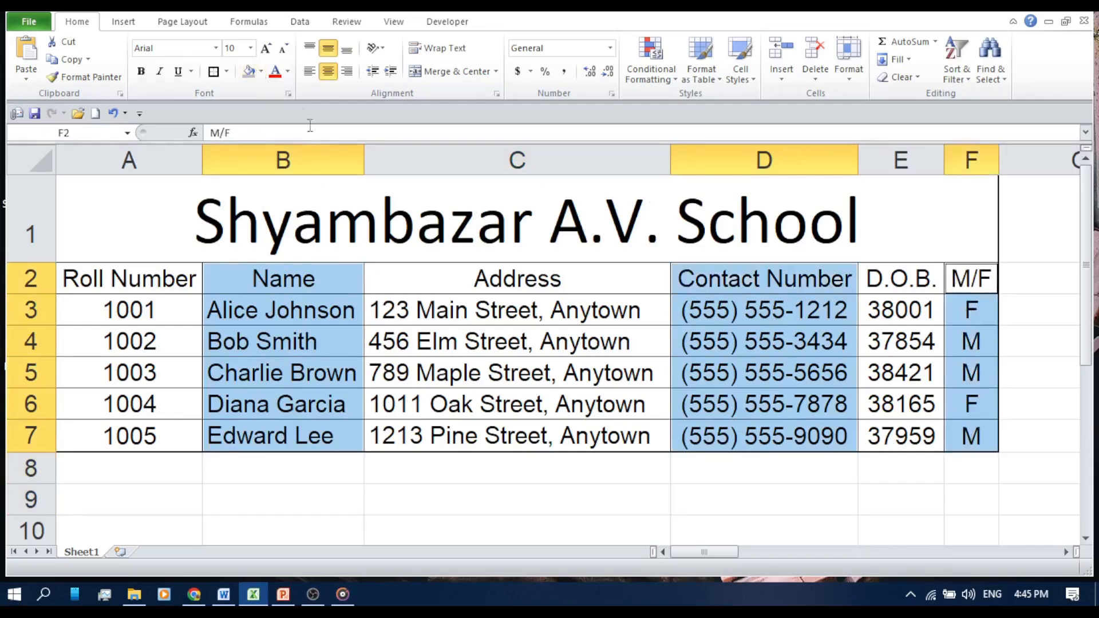
{"action": "left_click", "coordinate": [263, 72]}
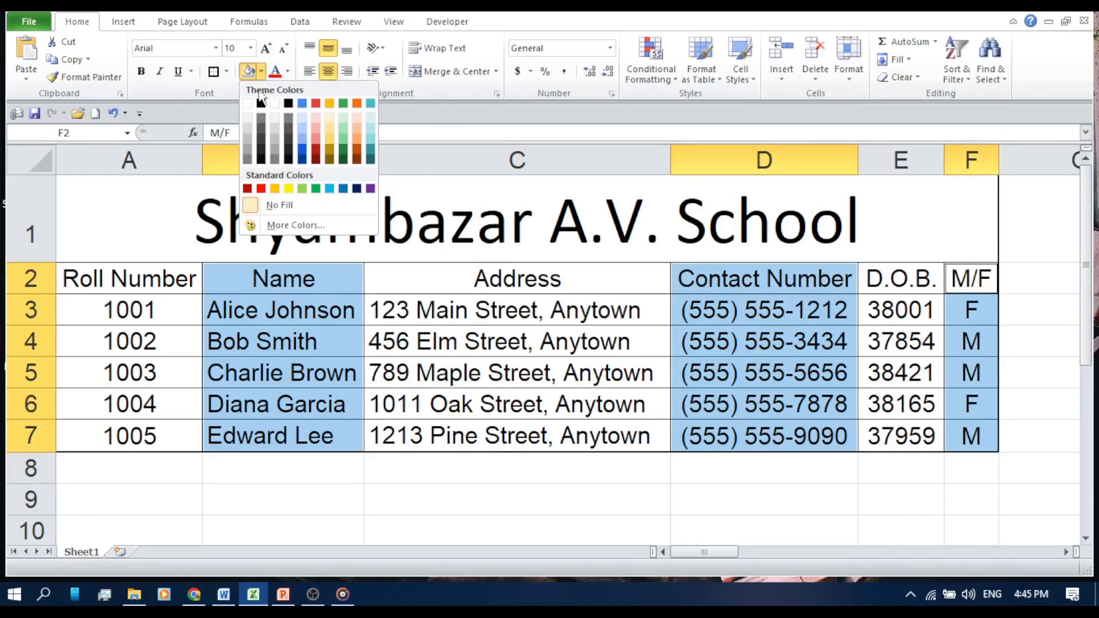
{"action": "left_click", "coordinate": [249, 140]}
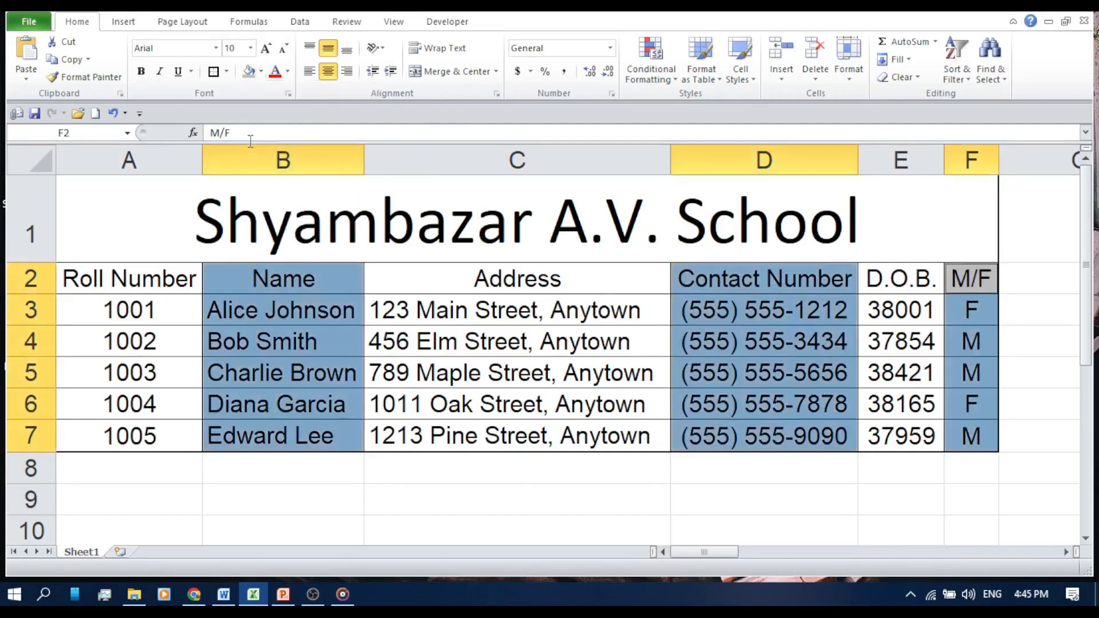
{"action": "left_click", "coordinate": [258, 507]}
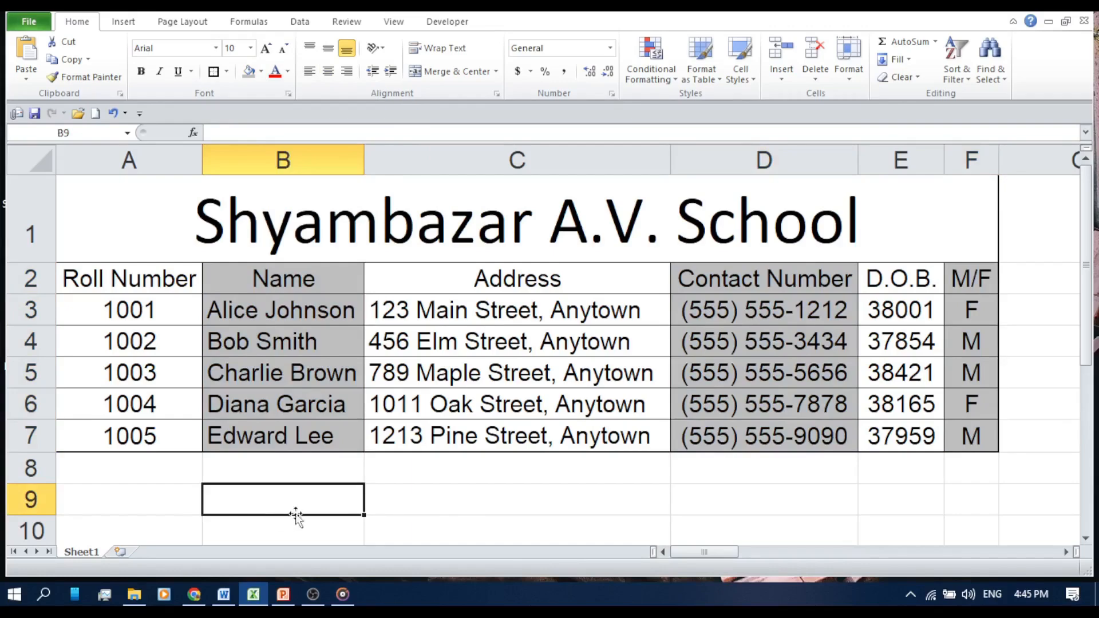
- Merge the empty bordered cells A11 to F11 below the table using the Merge cells option in Format Cells
{"action": "scroll", "coordinate": [471, 461], "scroll_direction": "down", "scroll_amount": 2}
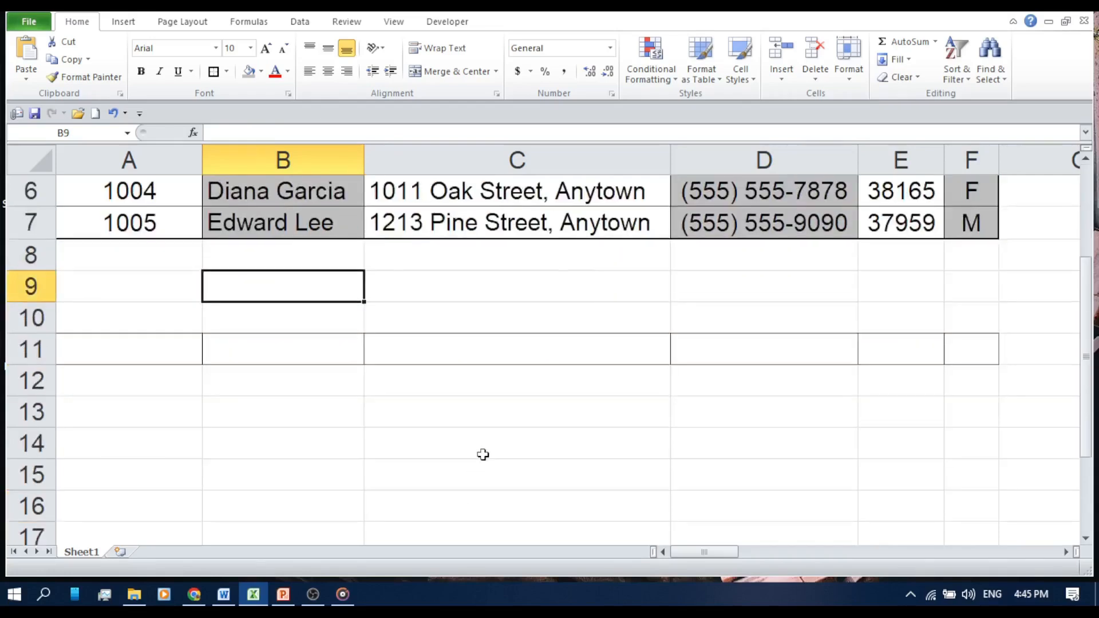
{"action": "scroll", "coordinate": [484, 454], "scroll_direction": "up", "scroll_amount": 1}
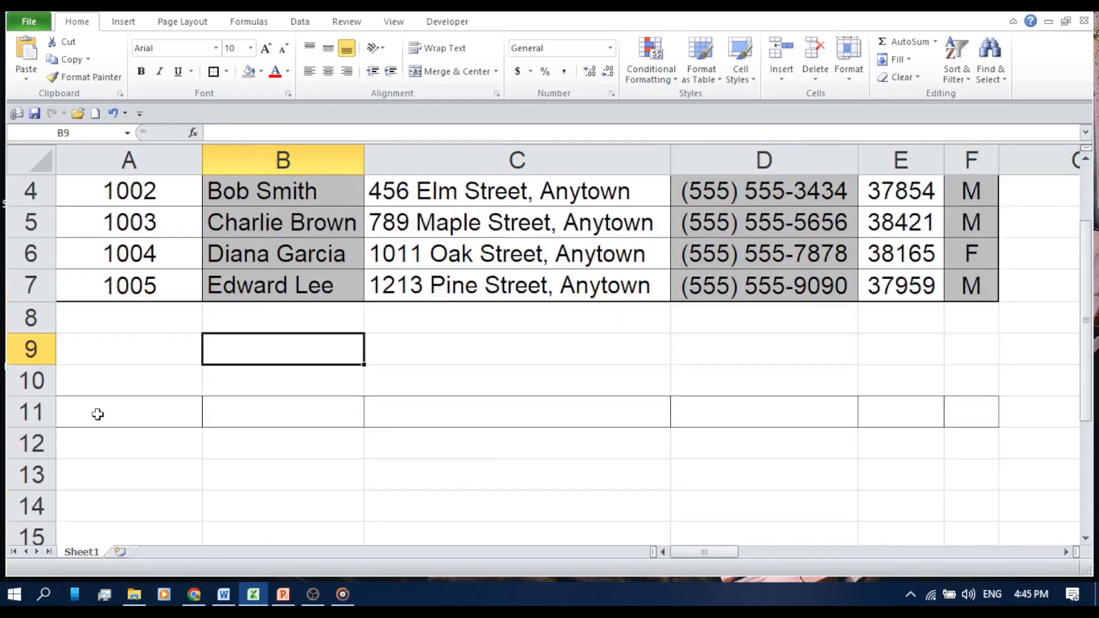
{"action": "left_click_drag", "start_coordinate": [96, 412], "coordinate": [962, 404]}
{"action": "right_click", "coordinate": [797, 402]}
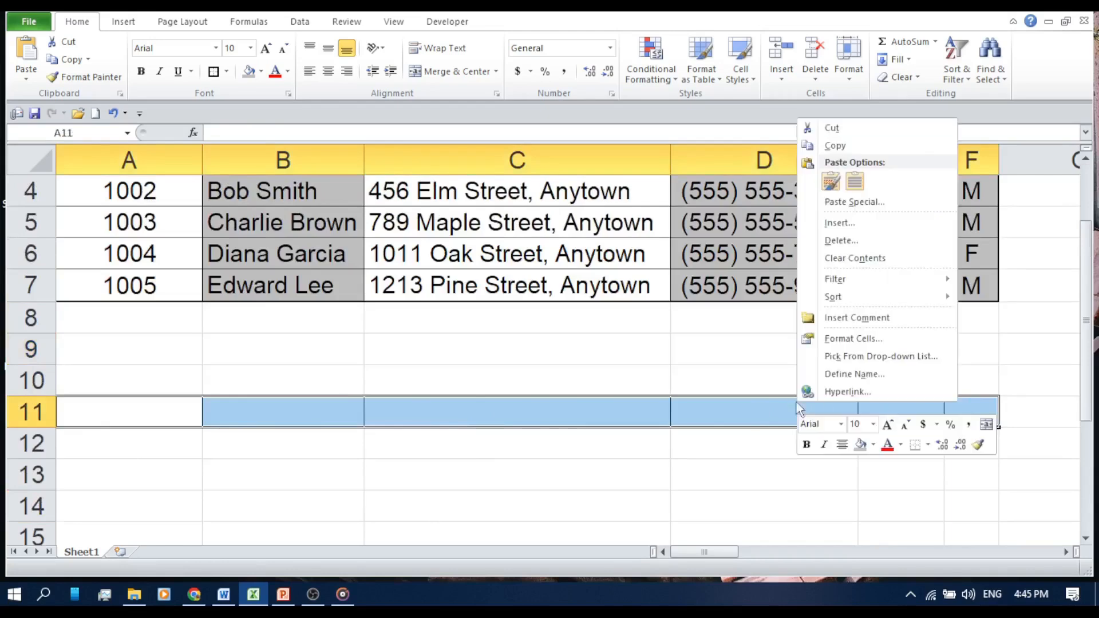
{"action": "left_click", "coordinate": [831, 339]}
{"action": "left_click", "coordinate": [669, 349]}
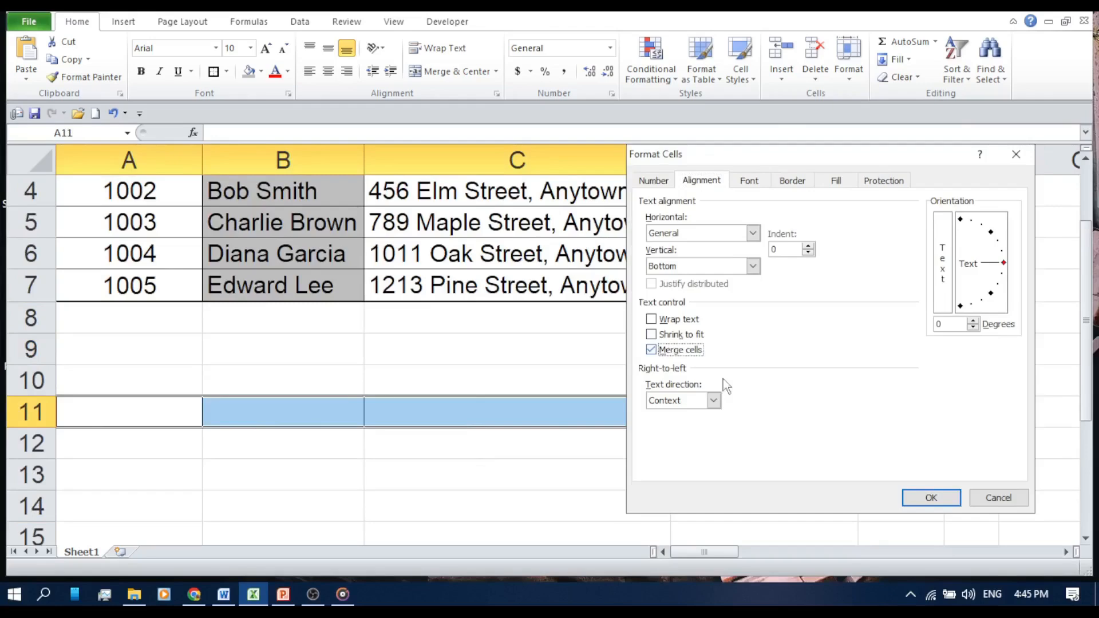
{"action": "left_click", "coordinate": [932, 498]}
{"action": "left_click", "coordinate": [676, 535]}
- Split the merged row 11 back into separate cells by turning off the Merge cells option in Format Cells
{"action": "left_click", "coordinate": [89, 411]}
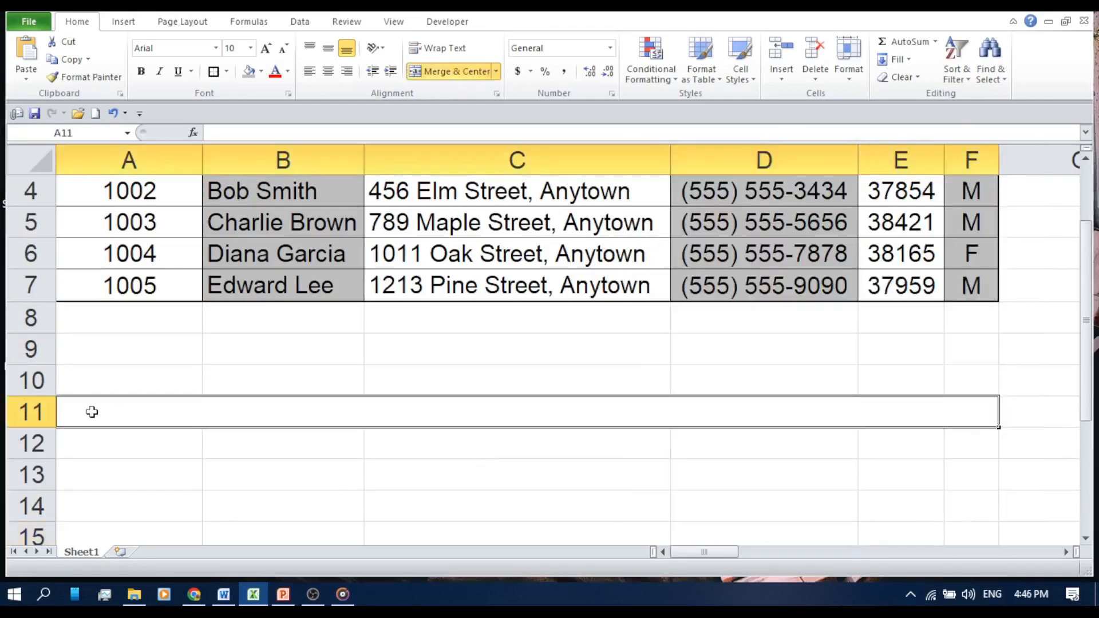
{"action": "right_click", "coordinate": [92, 414]}
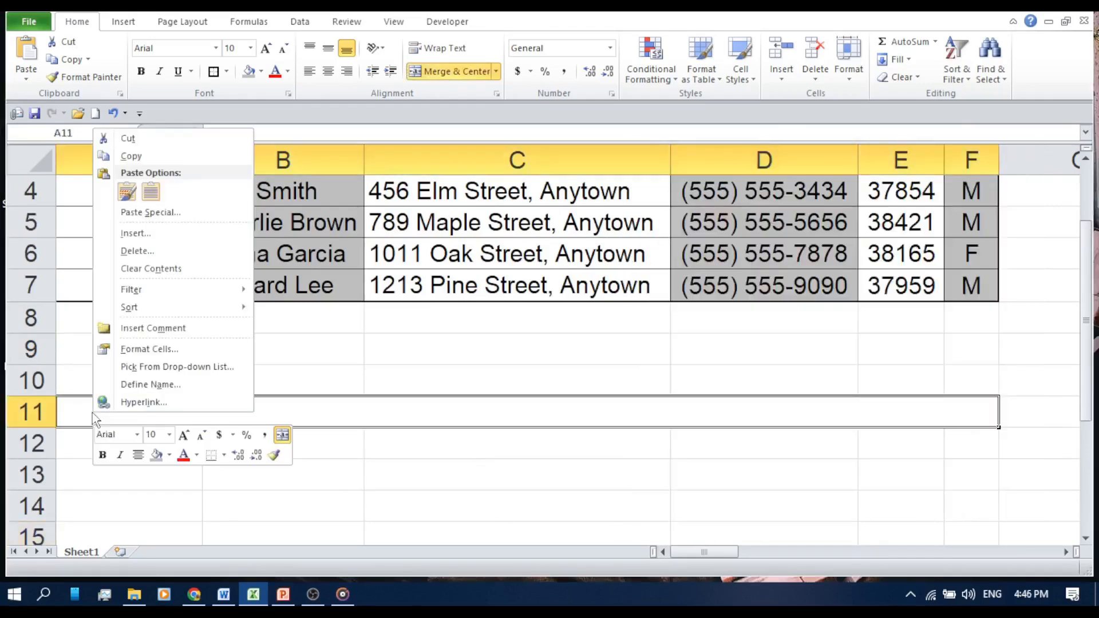
{"action": "left_click", "coordinate": [143, 350]}
{"action": "left_click", "coordinate": [51, 361]}
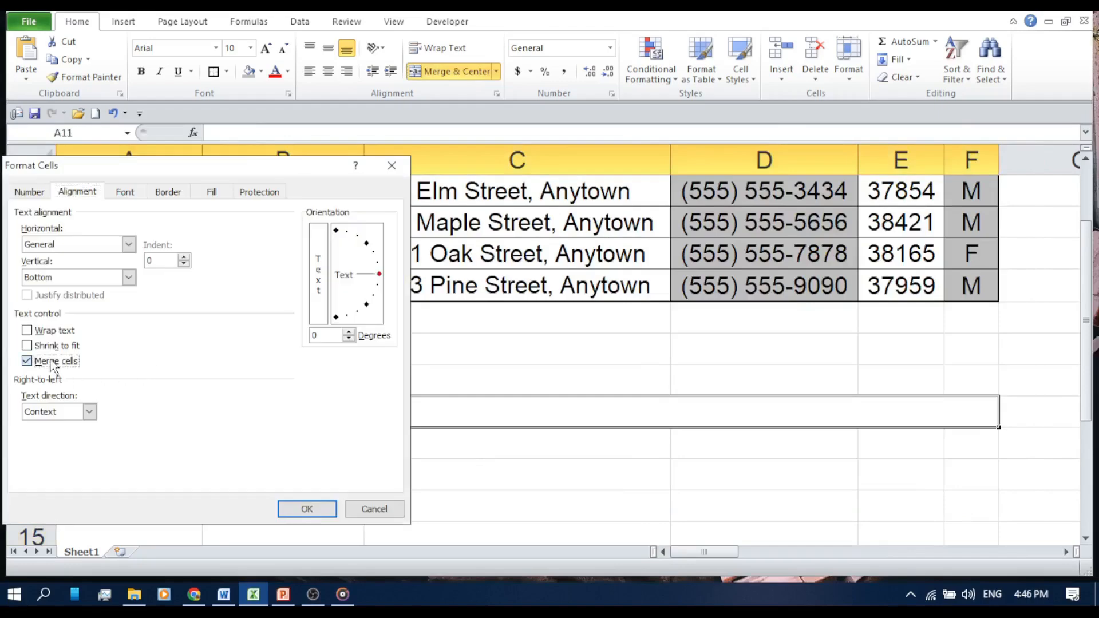
{"action": "left_click", "coordinate": [308, 508]}
{"action": "left_click", "coordinate": [315, 503]}
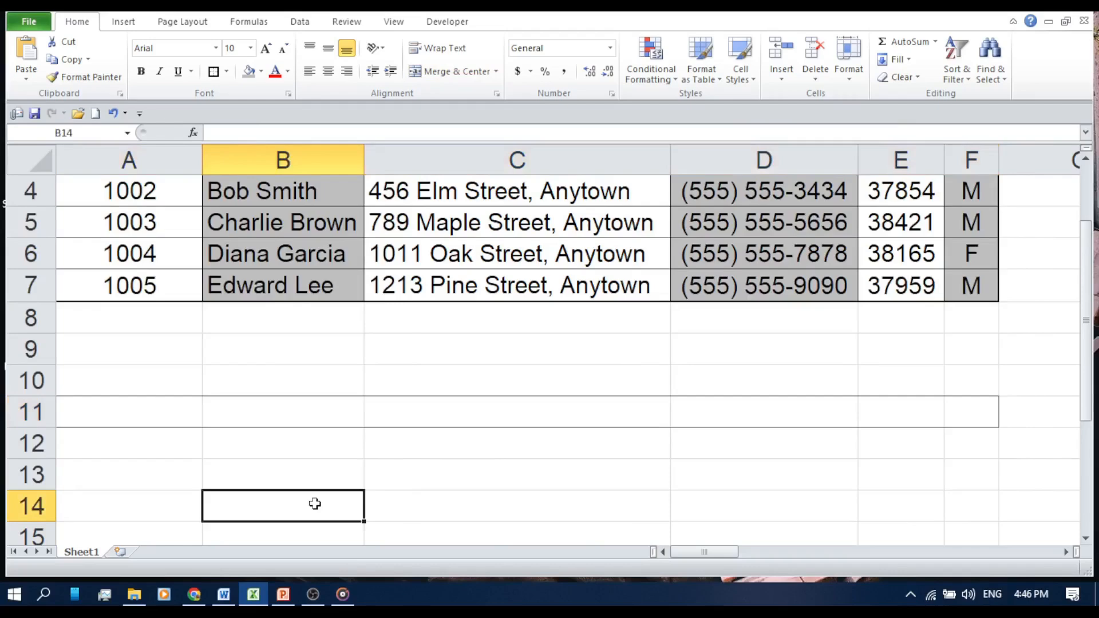
{"action": "left_click", "coordinate": [579, 535]}
- Check cell by cell that A11 to F11 can be selected individually, and return to the school table
{"action": "left_click", "coordinate": [143, 409]}
{"action": "left_click", "coordinate": [254, 417]}
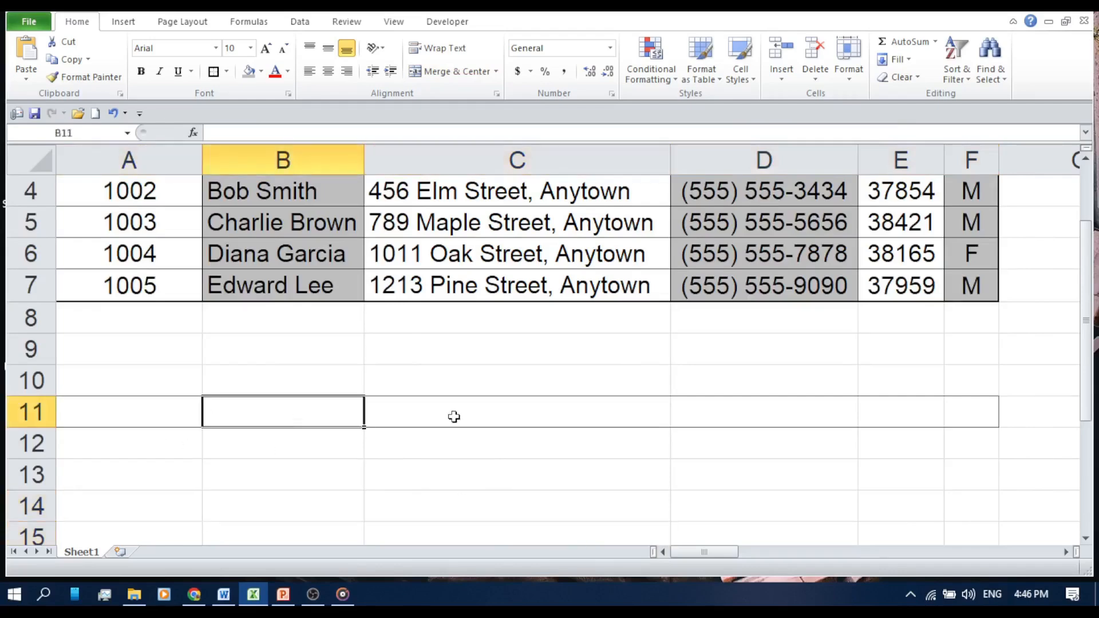
{"action": "left_click", "coordinate": [454, 417]}
{"action": "left_click", "coordinate": [737, 419]}
{"action": "left_click", "coordinate": [931, 421]}
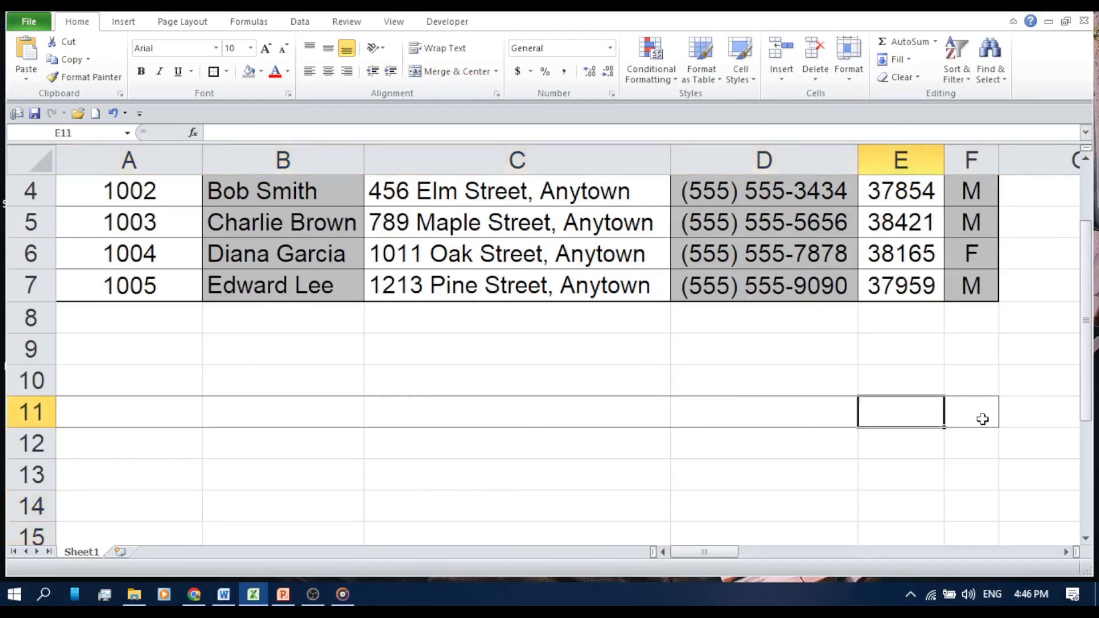
{"action": "left_click", "coordinate": [981, 417]}
{"action": "scroll", "coordinate": [401, 421], "scroll_direction": "up", "scroll_amount": 1}
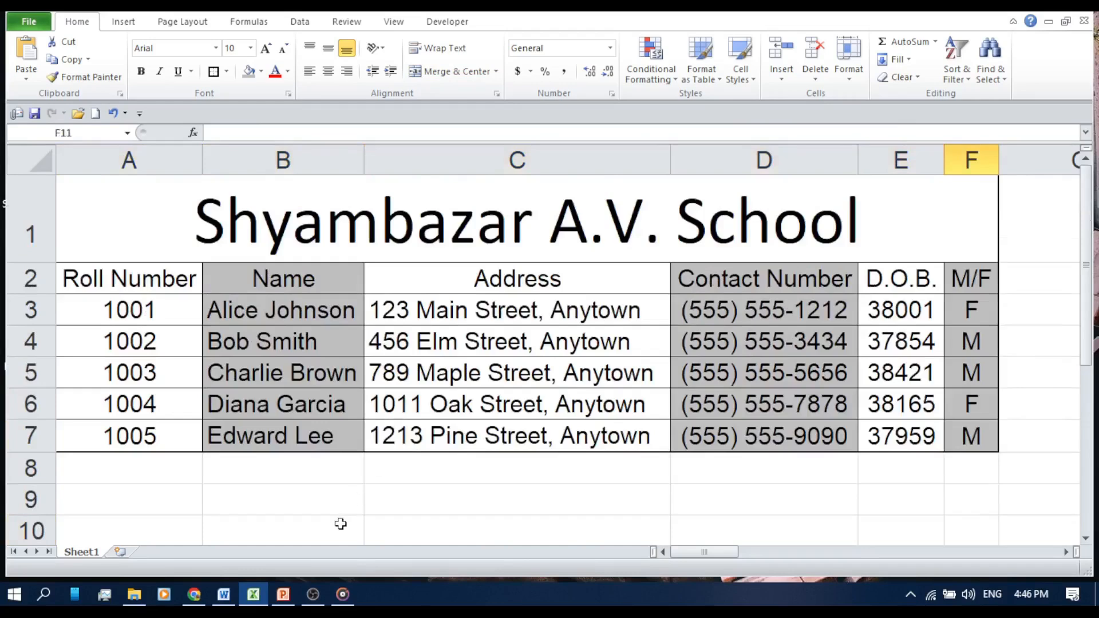